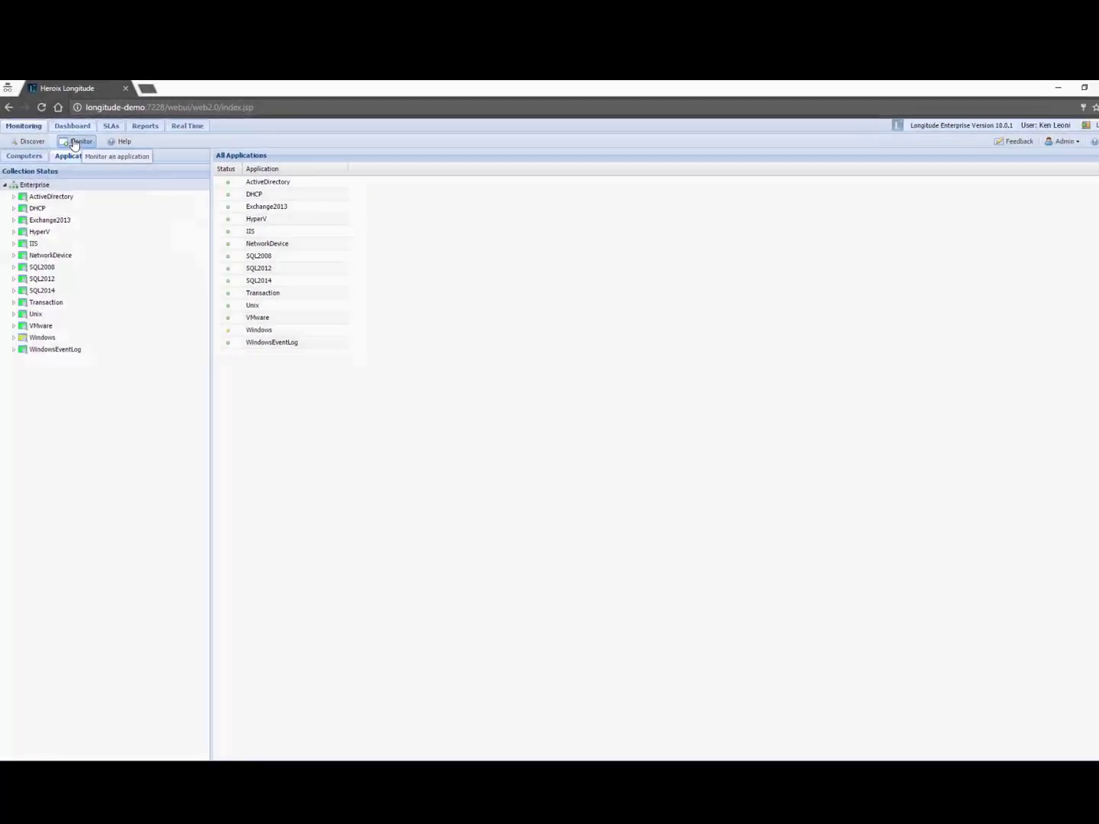
- Begin setting up application monitoring and choose VMware as the application
{"action": "left_click", "coordinate": [95, 184]}
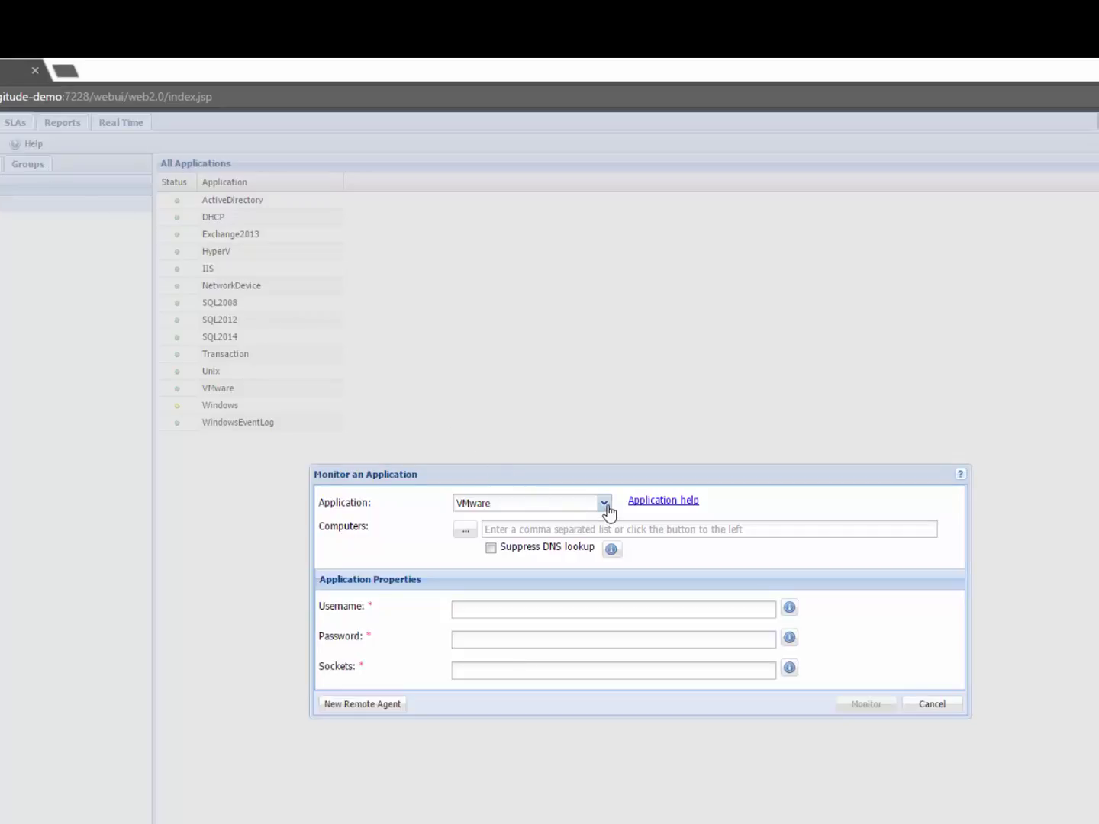
{"action": "left_click", "coordinate": [604, 505]}
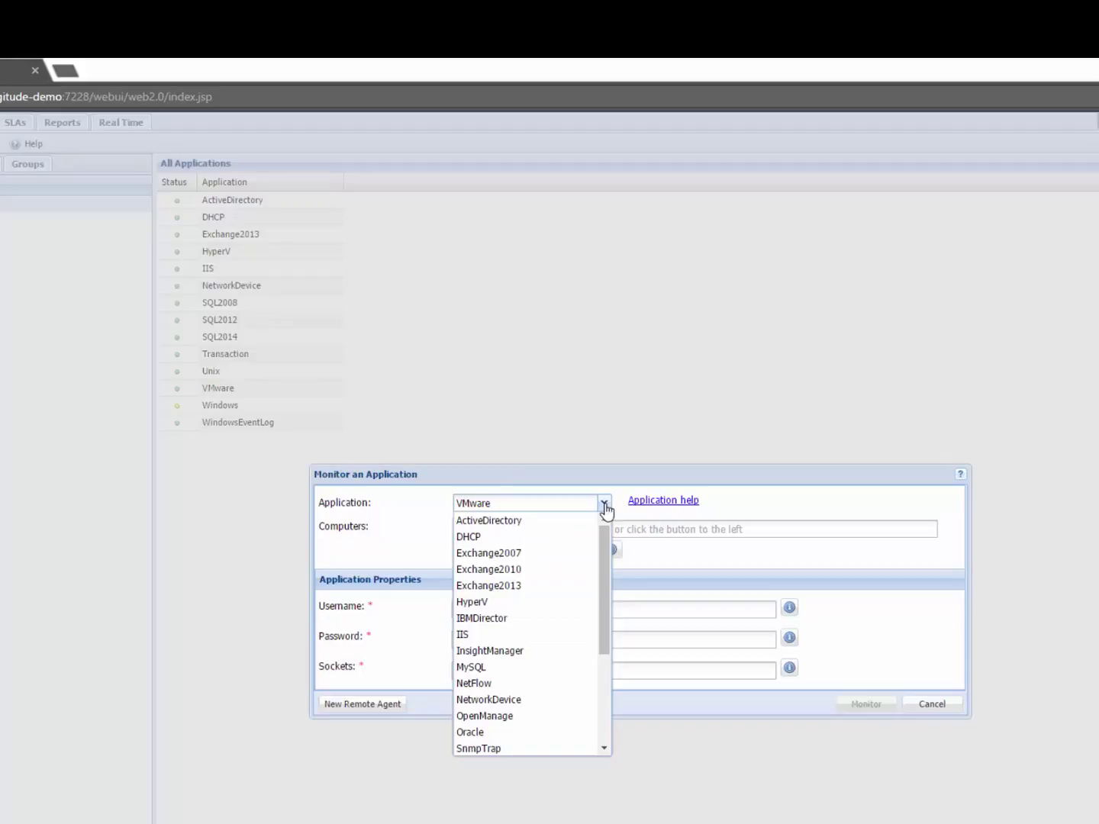
{"action": "left_click_drag", "start_coordinate": [608, 543], "coordinate": [620, 602]}
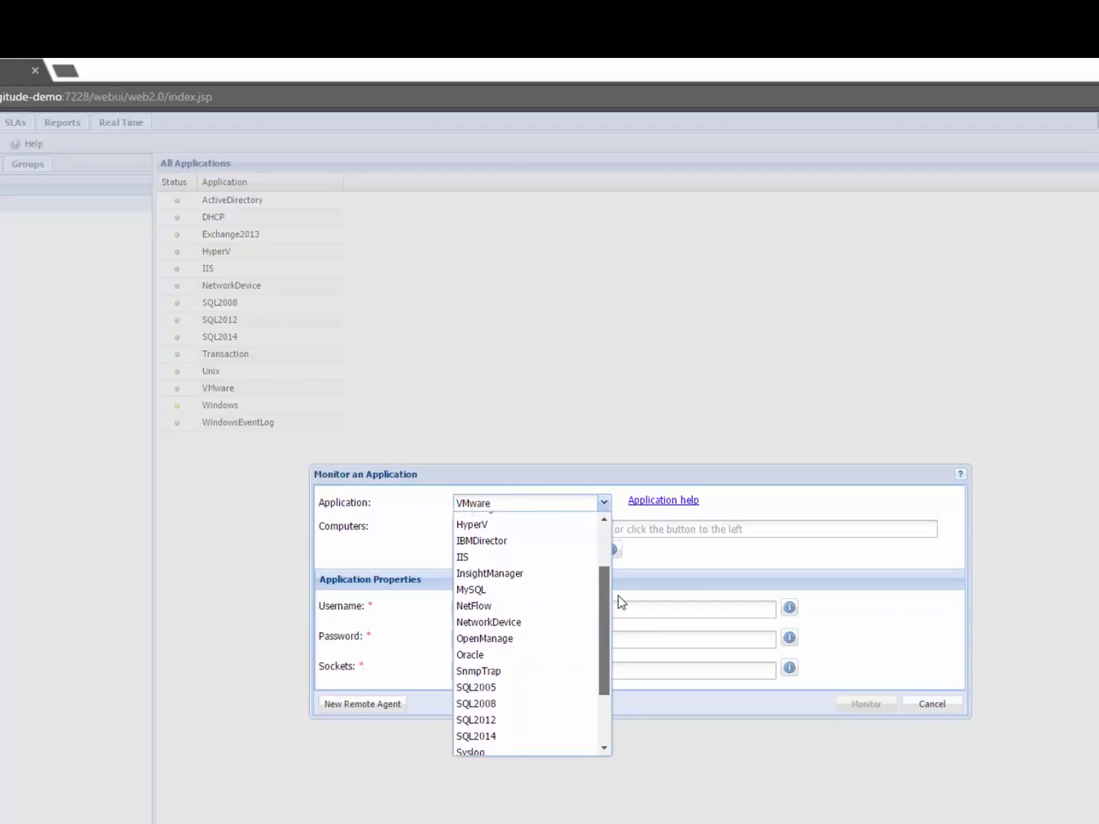
{"action": "left_click_drag", "start_coordinate": [607, 667], "coordinate": [609, 688]}
{"action": "left_click", "coordinate": [495, 729]}
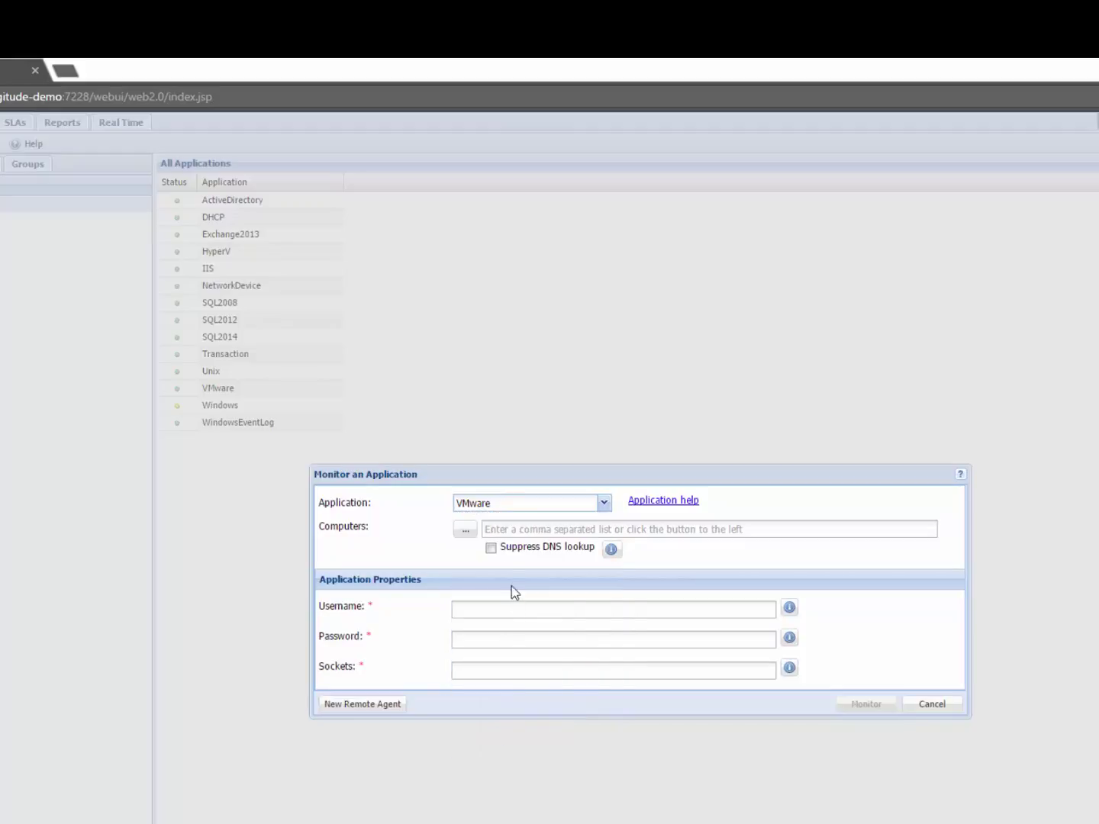
- Pick vcenter-test.test.net as the computer to monitor
{"action": "left_click", "coordinate": [466, 532]}
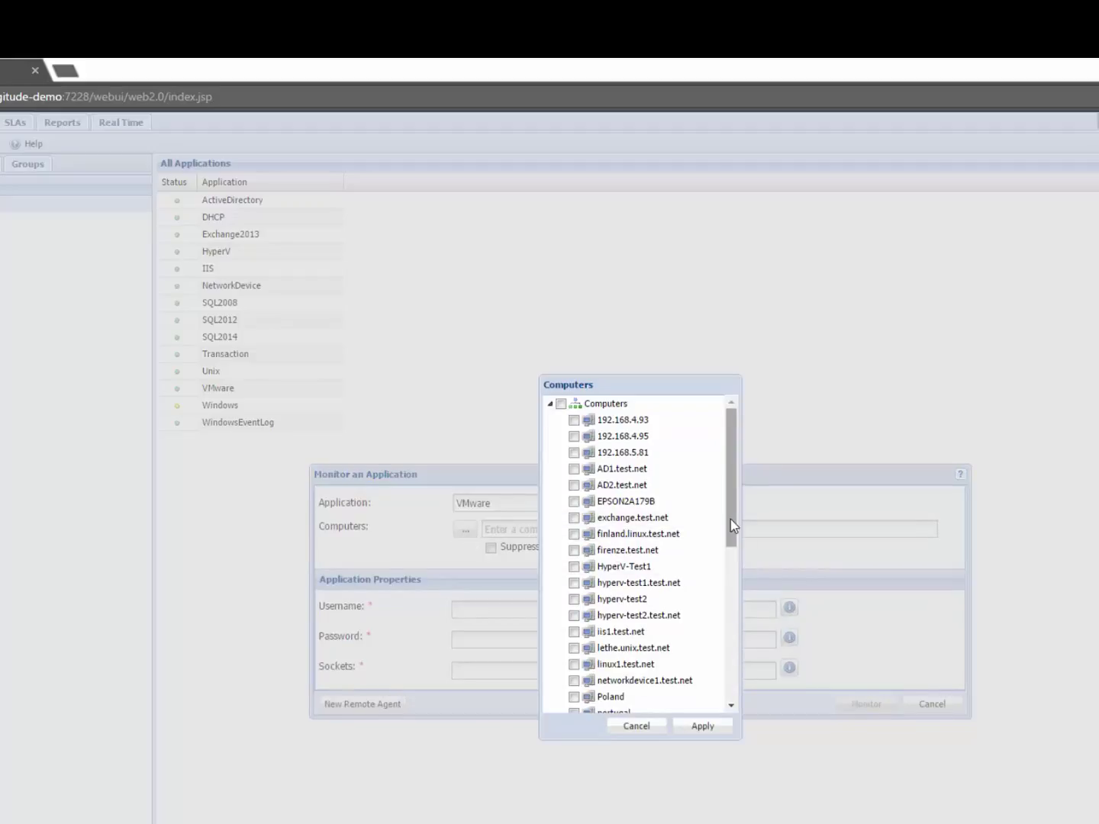
{"action": "left_click_drag", "start_coordinate": [730, 518], "coordinate": [725, 578]}
{"action": "scroll", "coordinate": [626, 627], "scroll_direction": "down", "scroll_amount": 2}
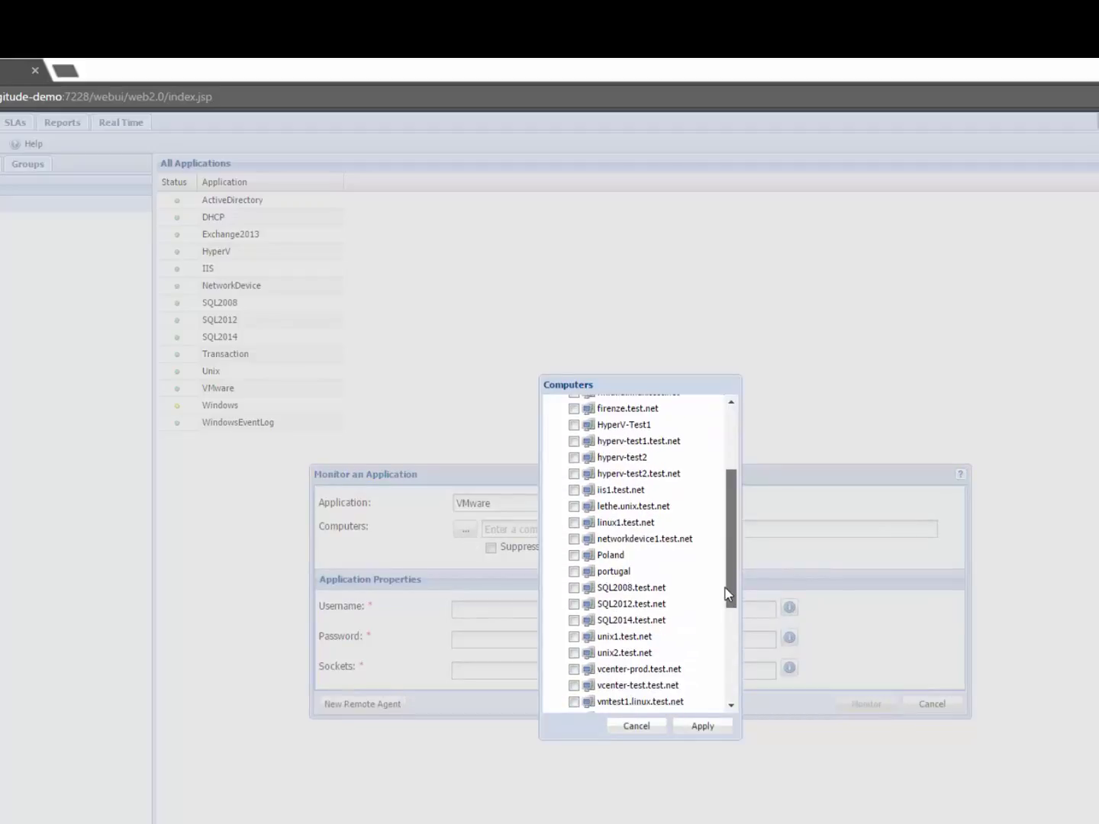
{"action": "left_click", "coordinate": [574, 679]}
{"action": "left_click", "coordinate": [698, 729]}
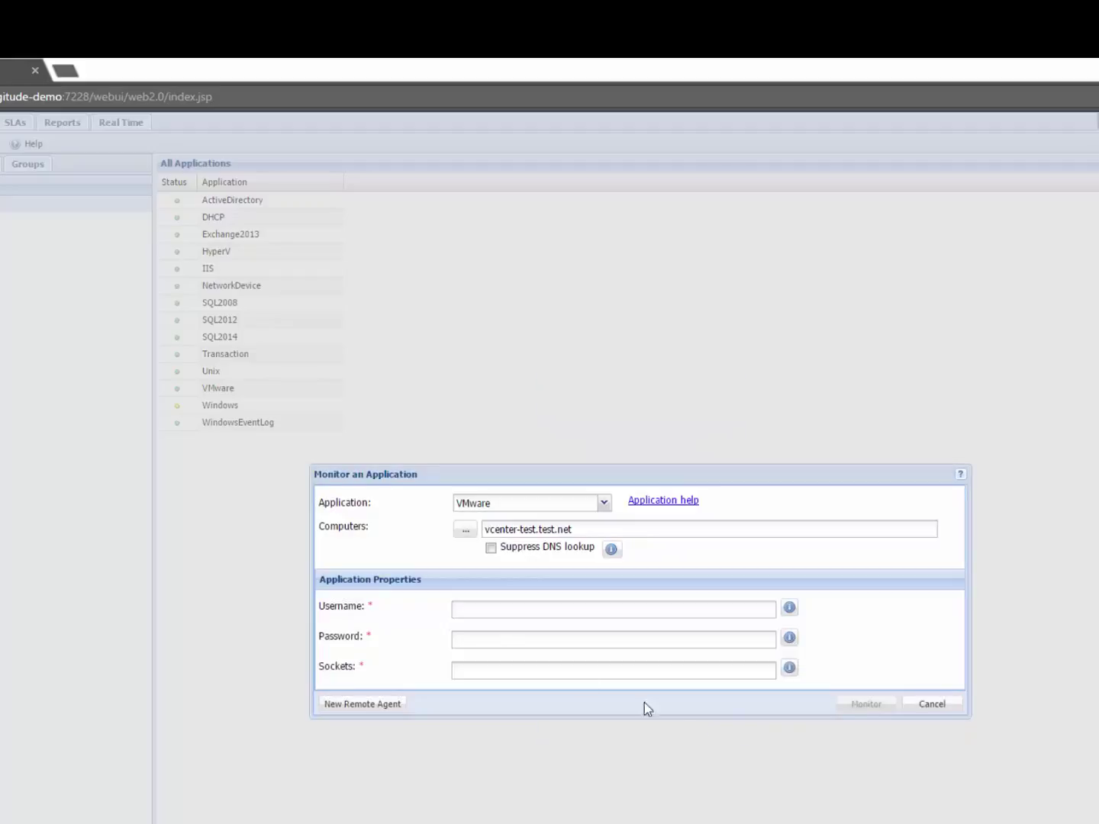
- Fill in the saved login username and 4 sockets, then discard the monitoring form unsaved
{"action": "left_click", "coordinate": [463, 608]}
{"action": "type", "text": "firenze"}
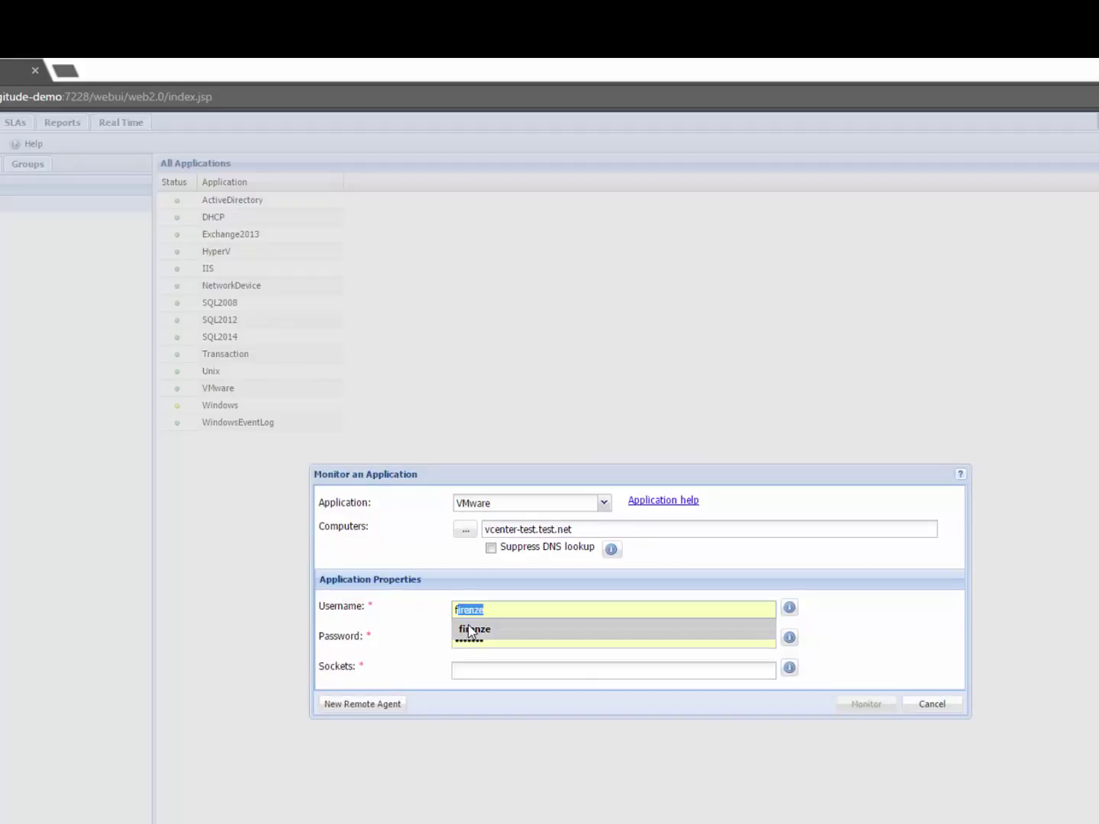
{"action": "left_click", "coordinate": [469, 629]}
{"action": "left_click", "coordinate": [475, 668]}
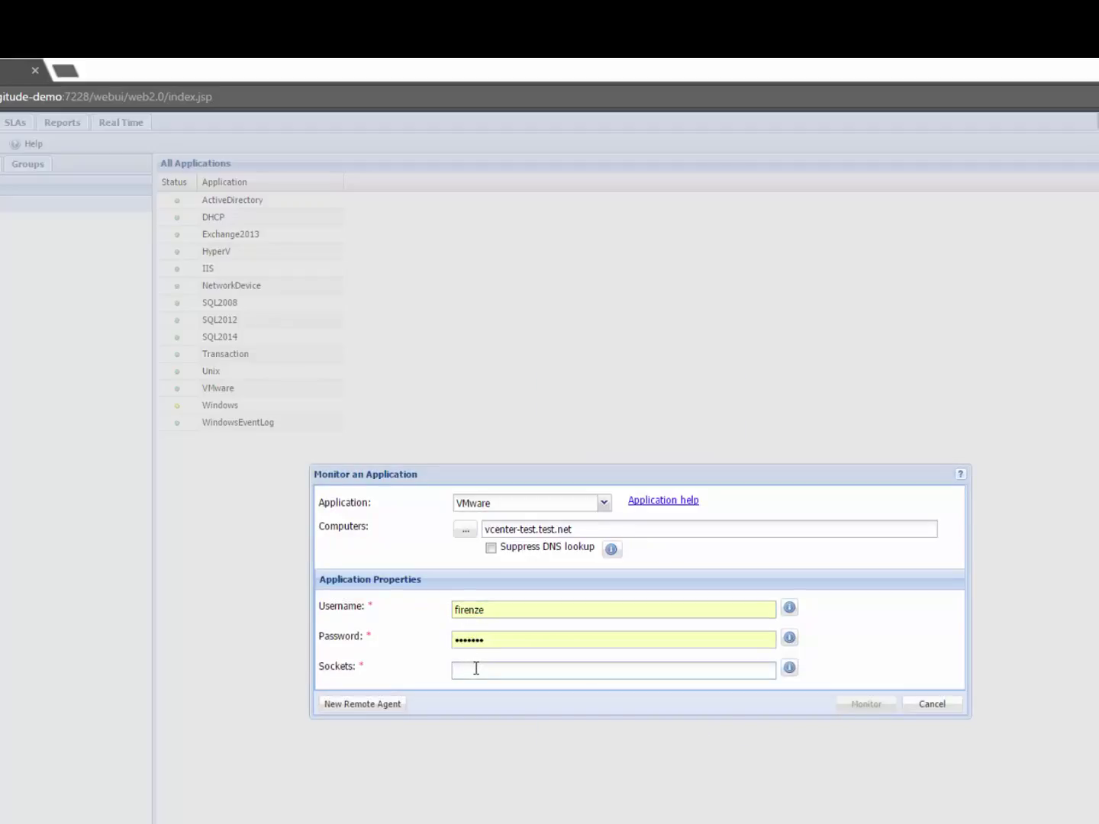
{"action": "type", "text": "4"}
{"action": "left_click", "coordinate": [929, 706]}
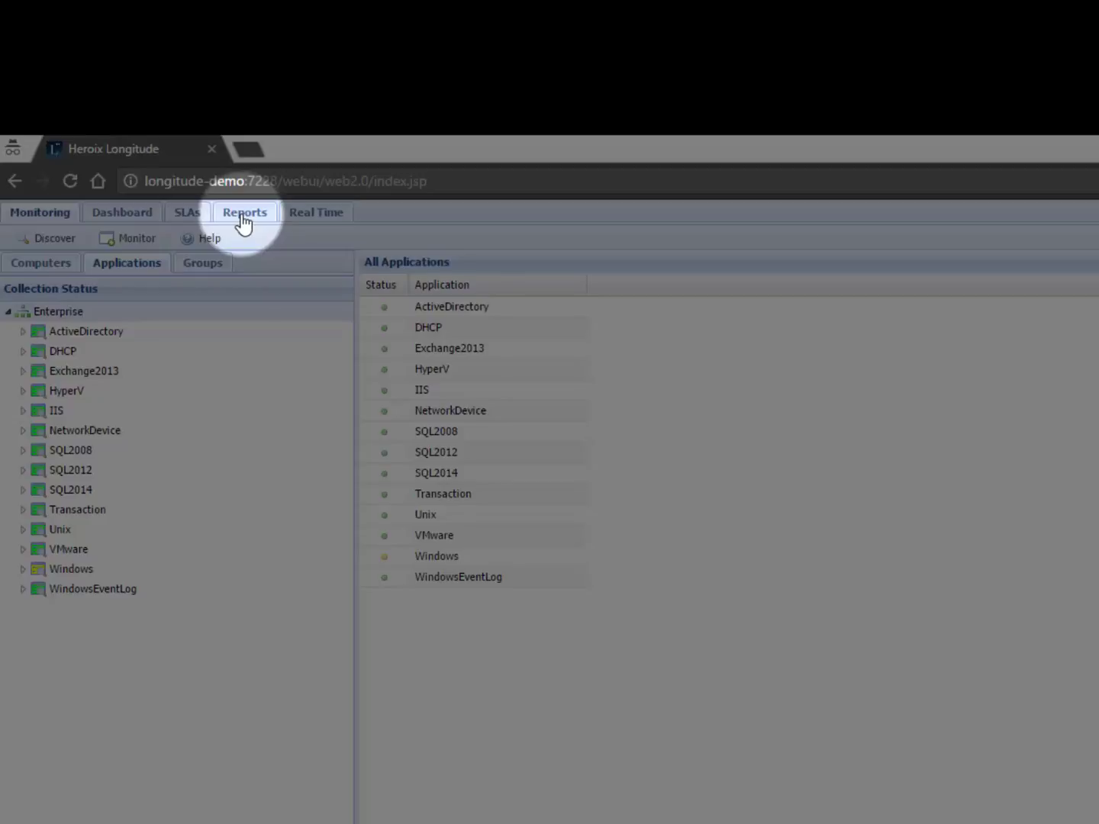
{"action": "left_click", "coordinate": [131, 220]}
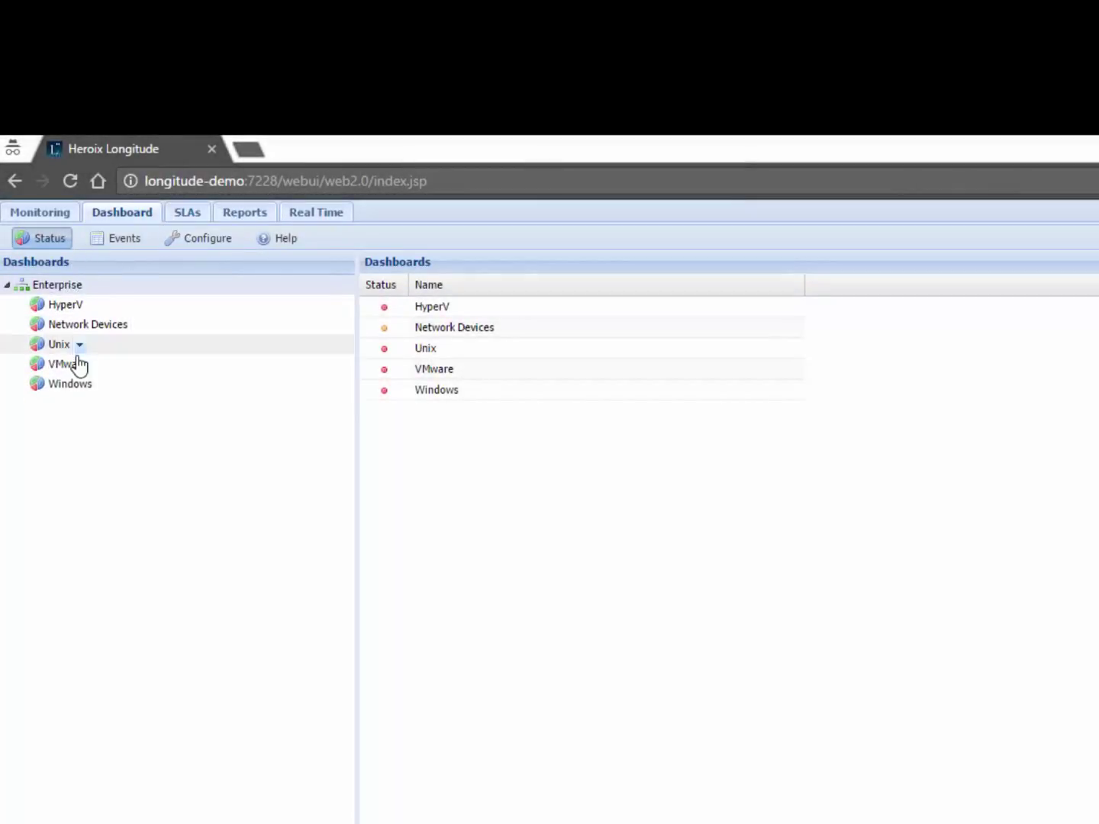
{"action": "left_click", "coordinate": [91, 286]}
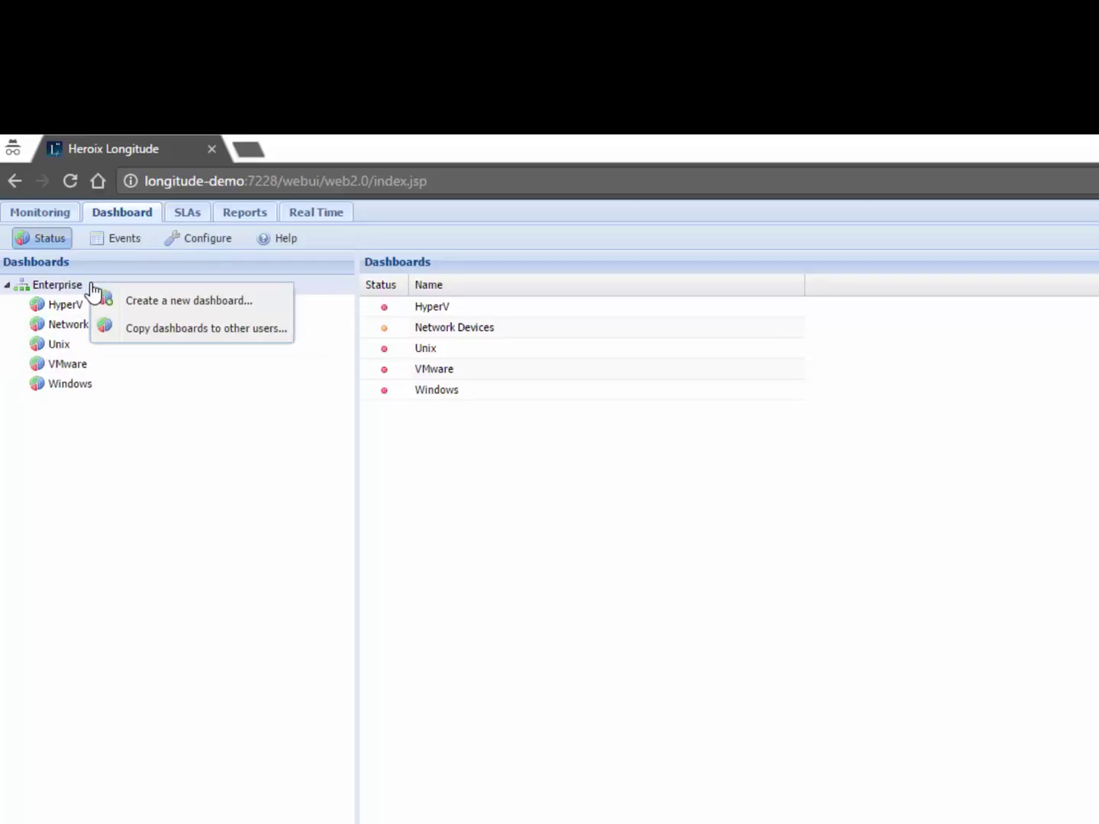
{"action": "left_click", "coordinate": [93, 365]}
- Open the VMware dashboard and drill into the red VM CPU slice showing one VM at 79.67%
{"action": "left_click", "coordinate": [65, 335]}
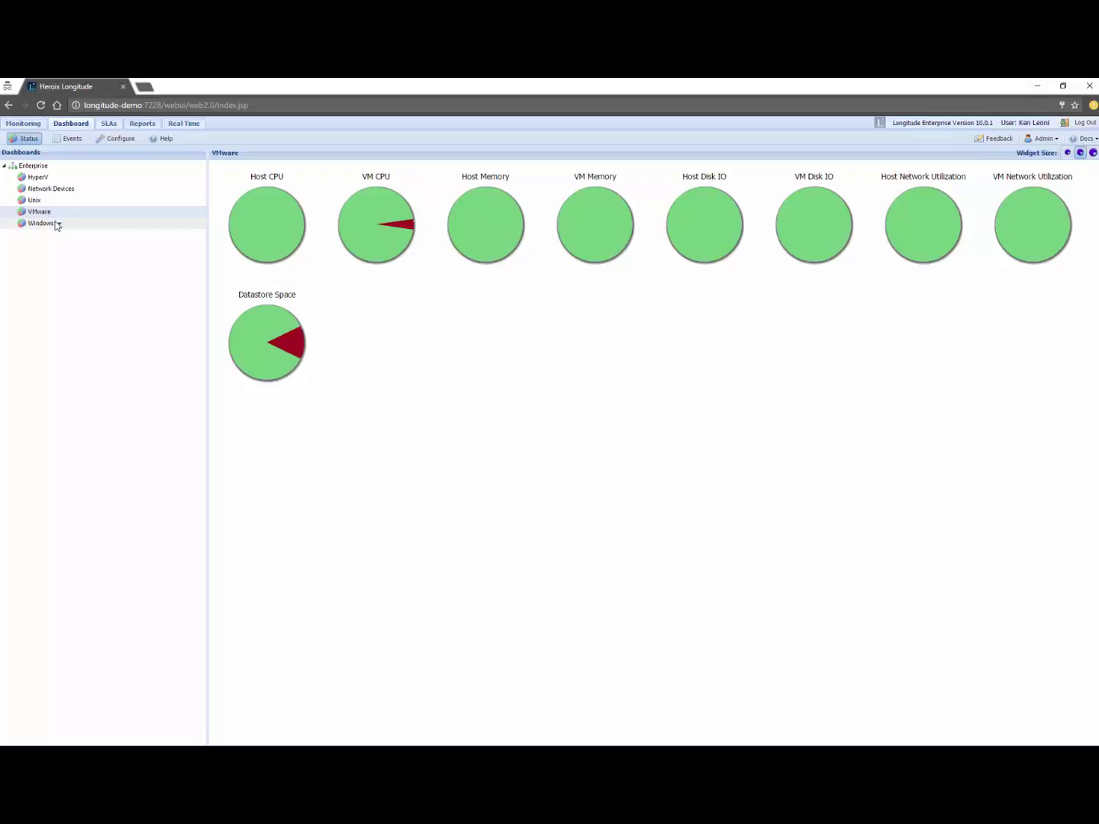
{"action": "mouse_move", "coordinate": [361, 221]}
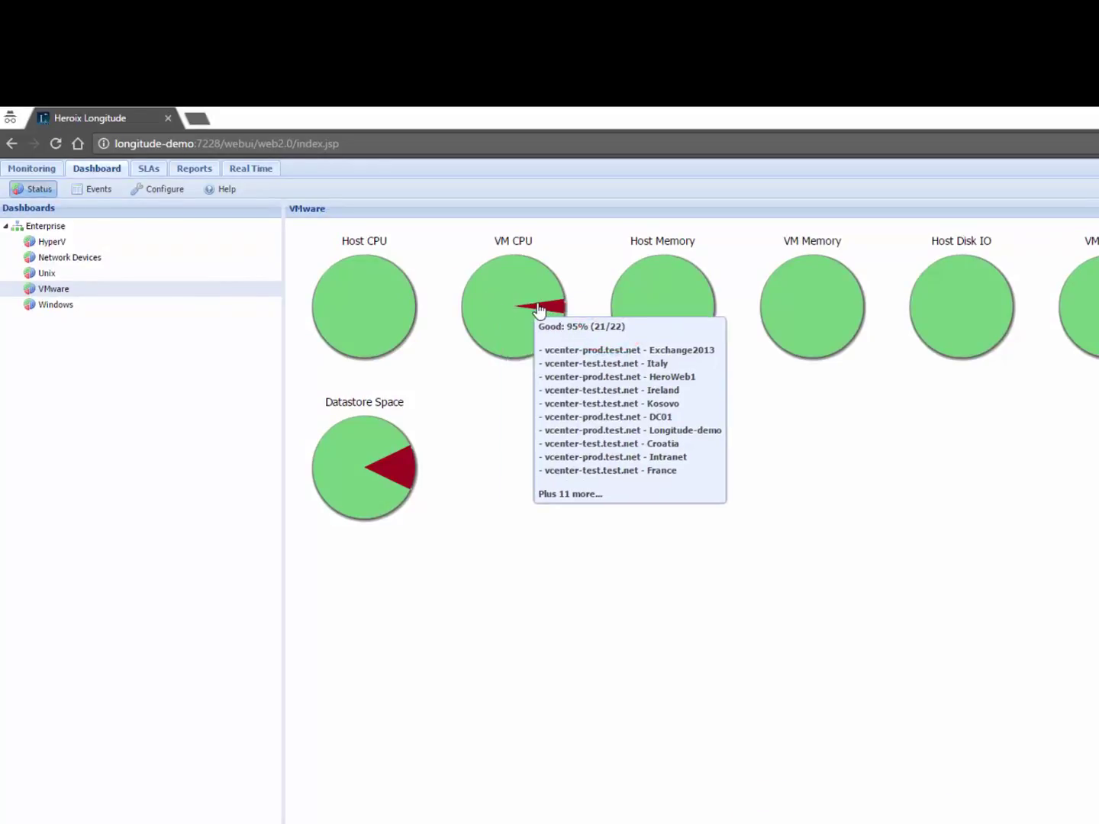
{"action": "left_click", "coordinate": [541, 306]}
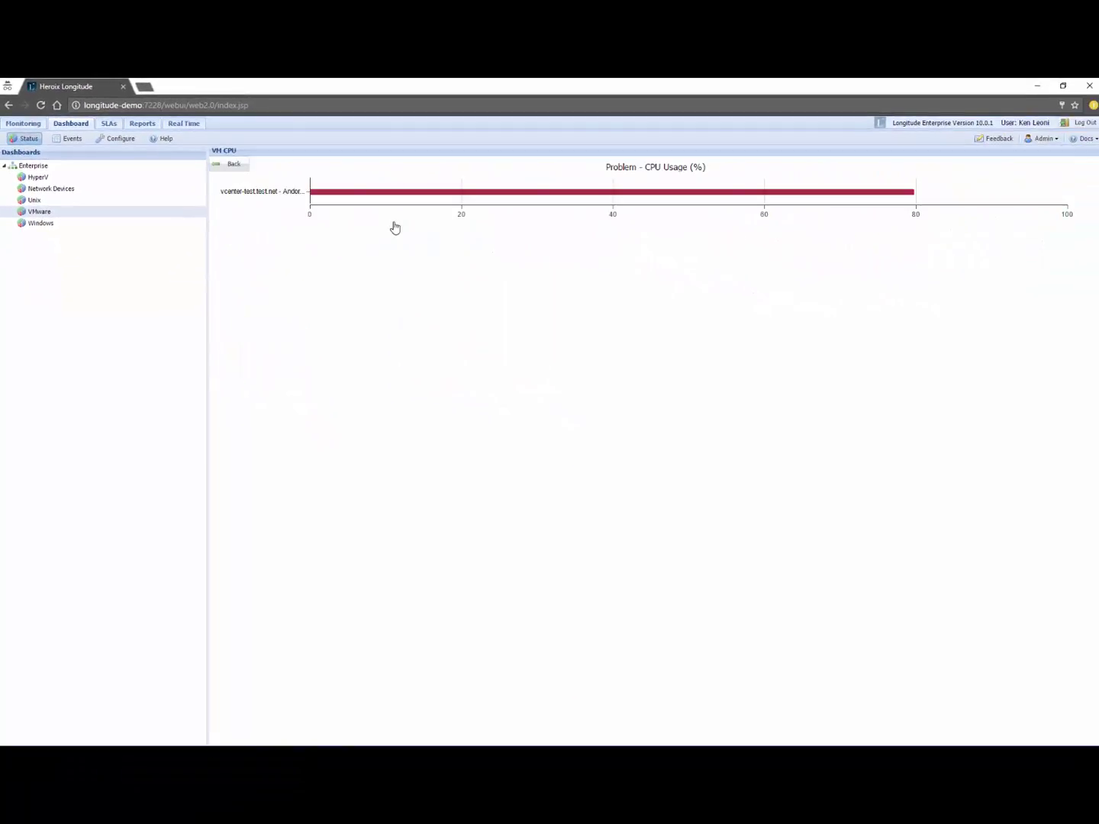
{"action": "mouse_move", "coordinate": [328, 195]}
- List VMware events and inspect the Andorra VMCpuBusy alerts and 48 datastore-space events
{"action": "left_click", "coordinate": [228, 170]}
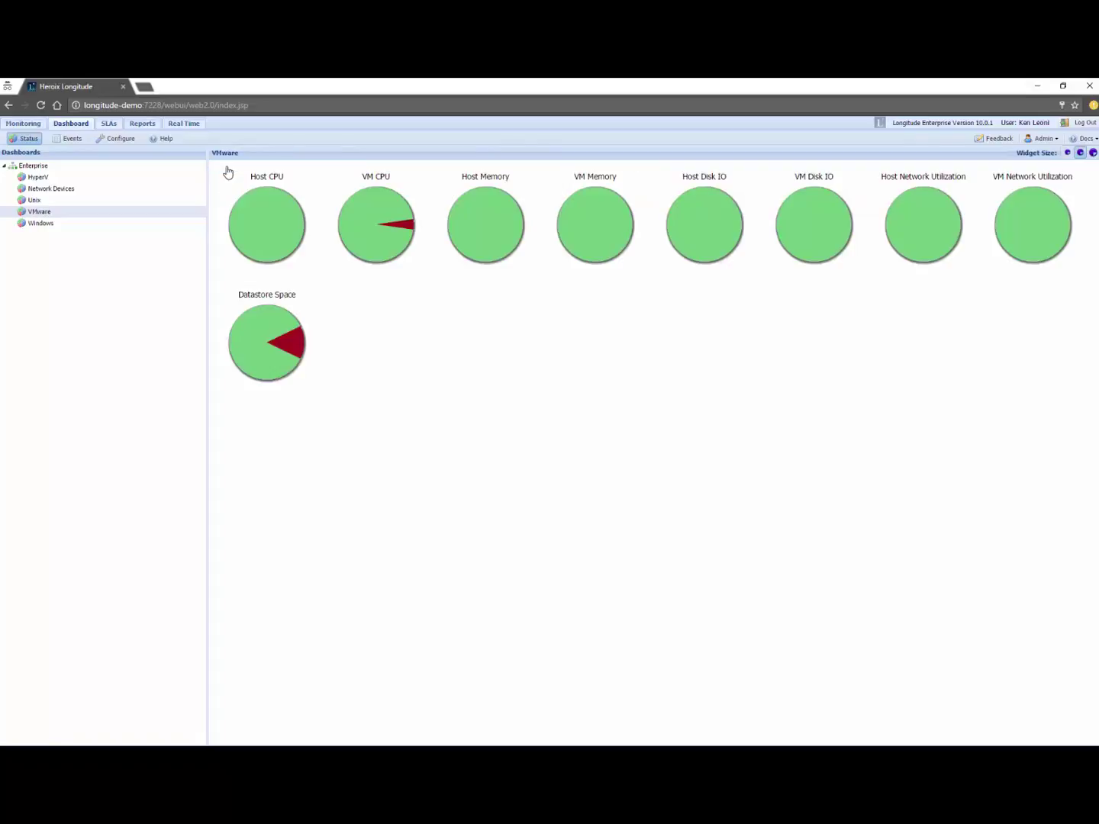
{"action": "left_click", "coordinate": [73, 142]}
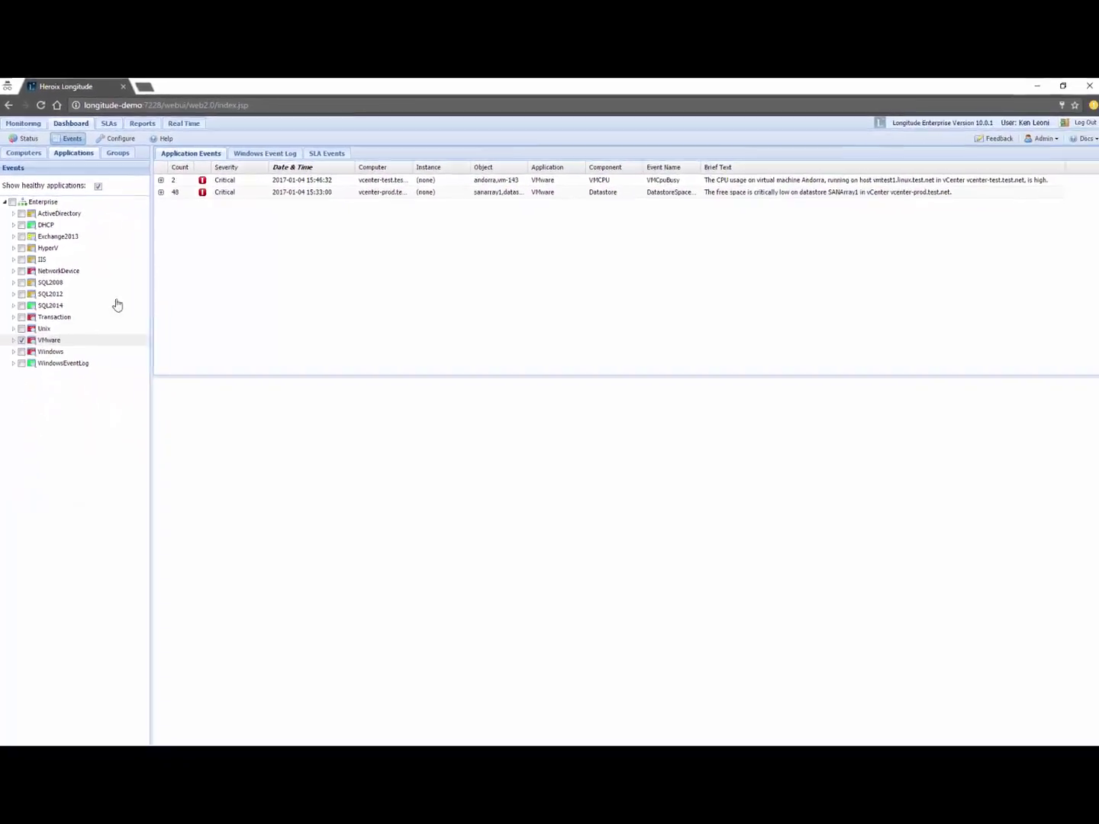
{"action": "left_click", "coordinate": [9, 76]}
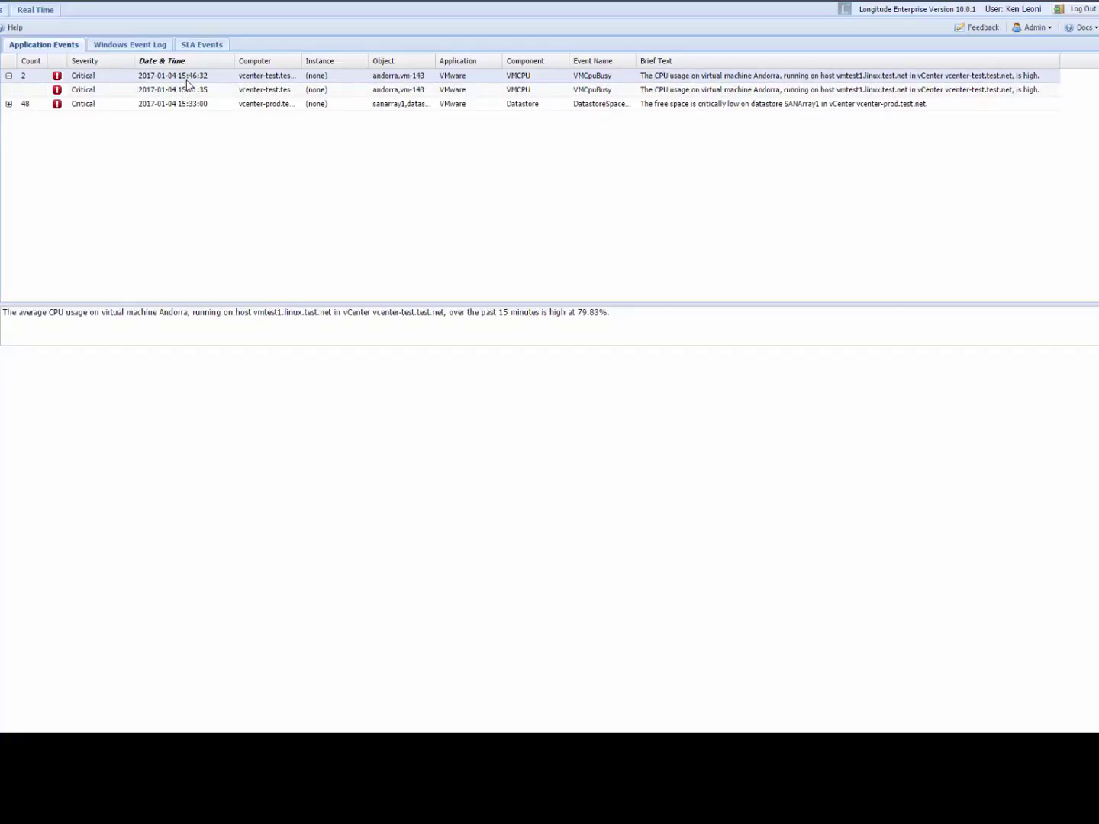
{"action": "left_click", "coordinate": [497, 92]}
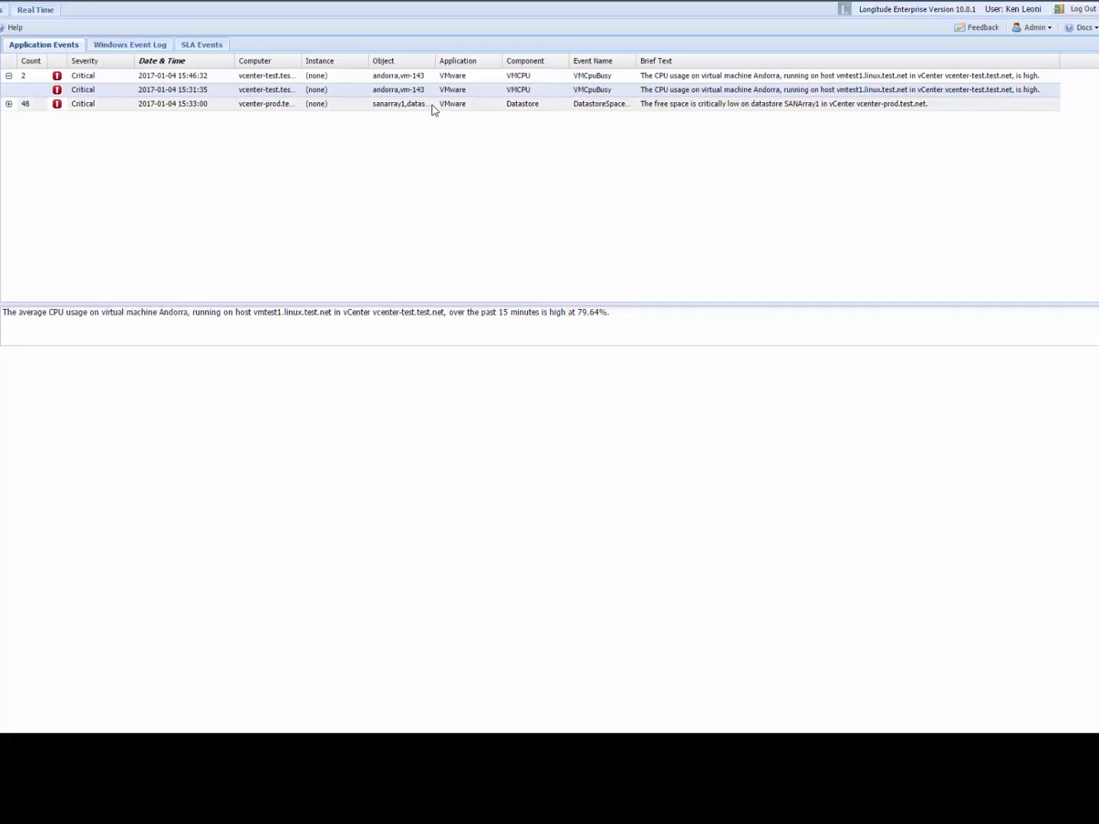
{"action": "left_click", "coordinate": [9, 104]}
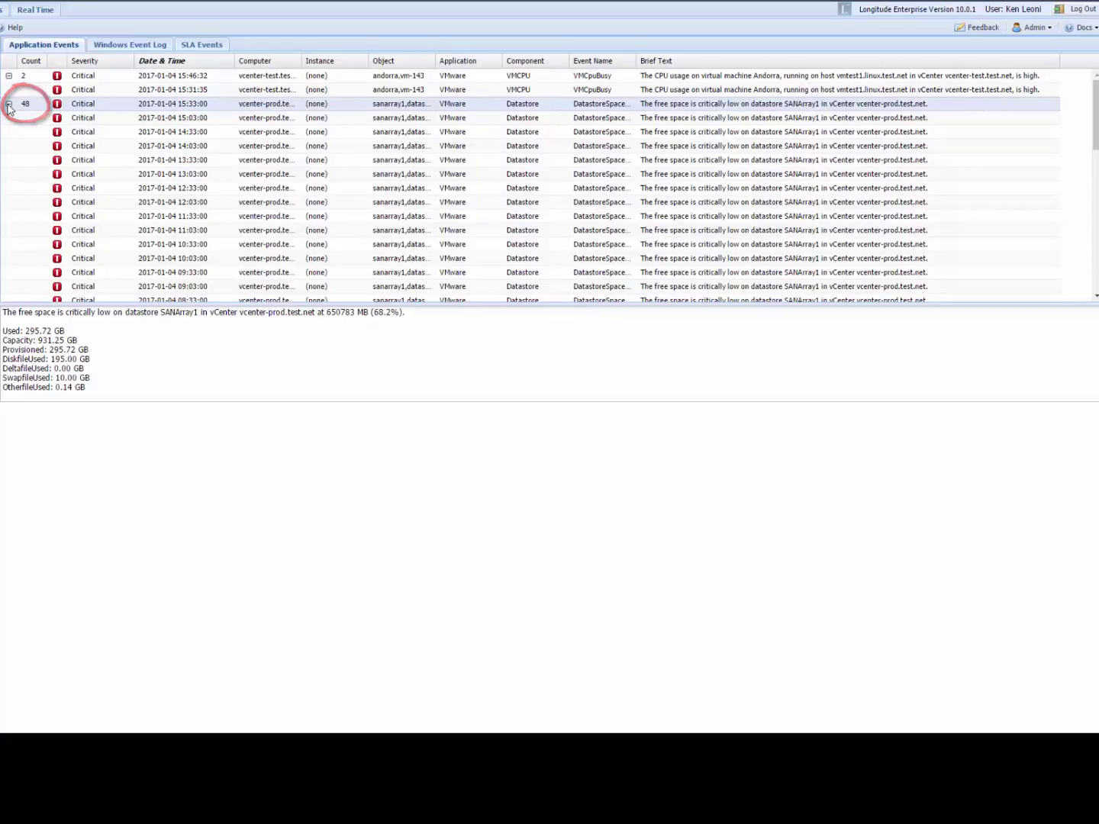
{"action": "left_click", "coordinate": [144, 82]}
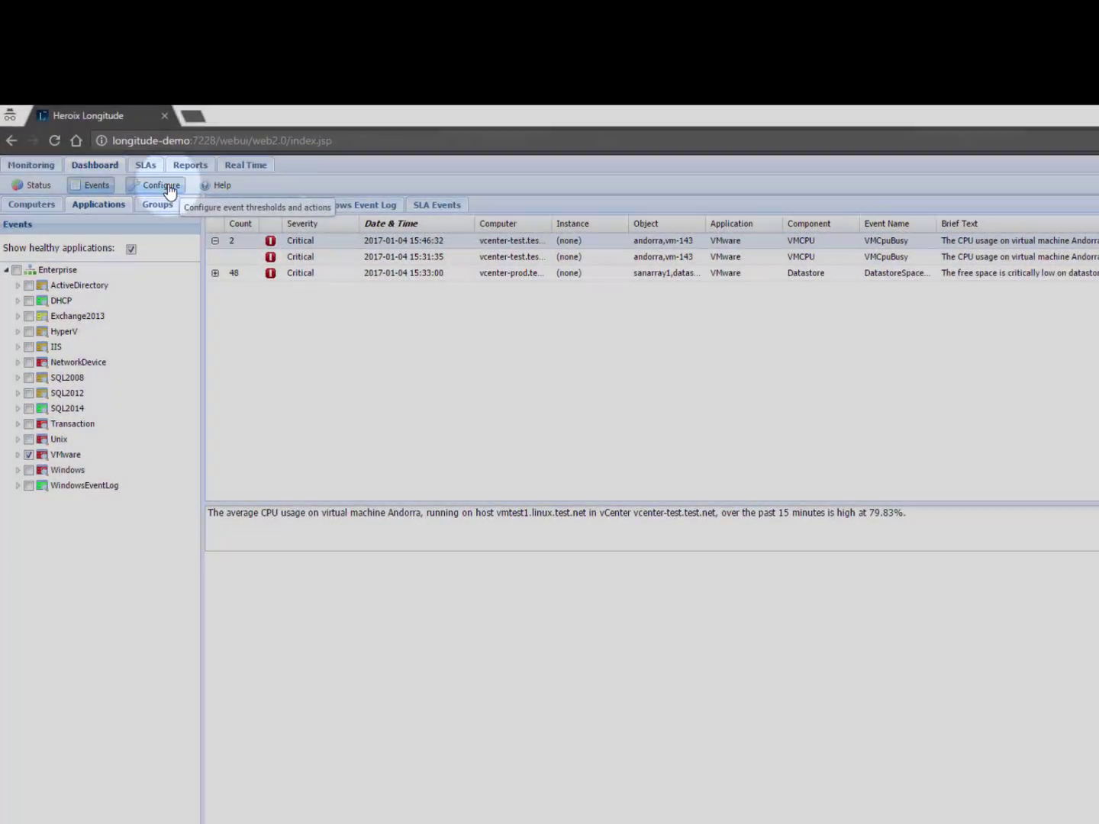
- Open VMCpuBusy's alert actions and view Action 2, the text-to-phone alert for VM Andorra
{"action": "left_click", "coordinate": [167, 186]}
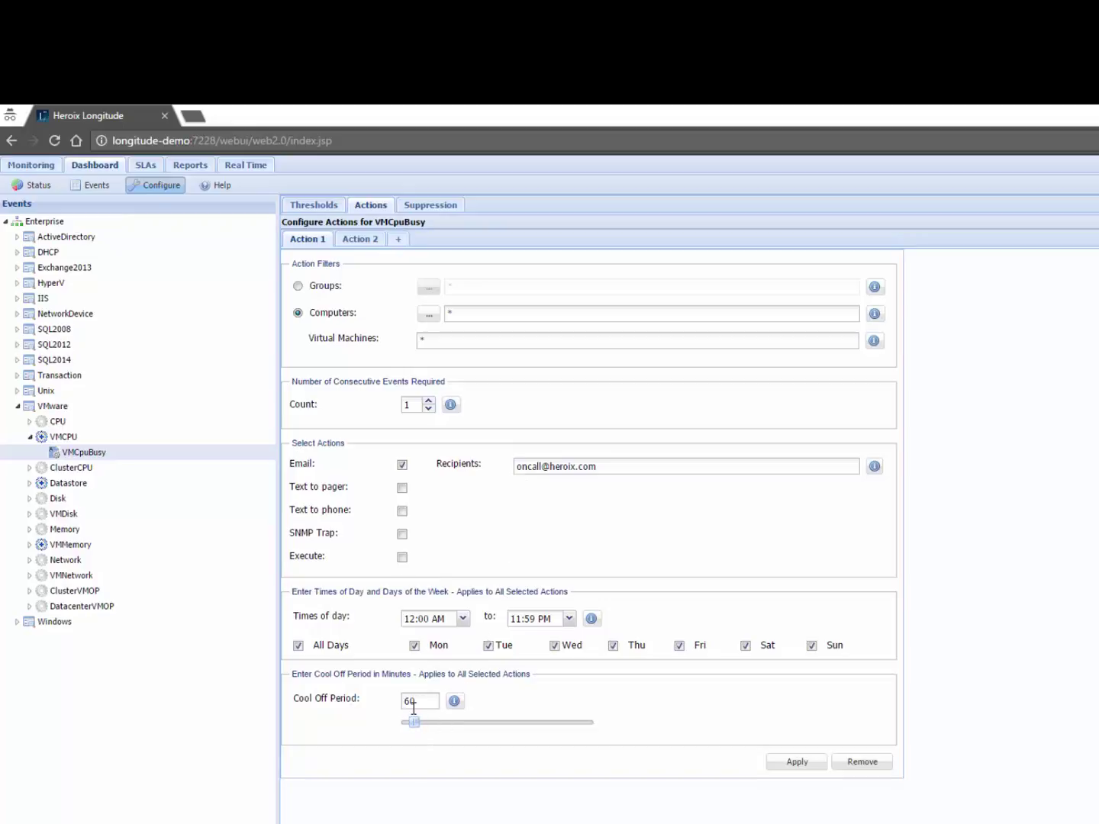
{"action": "left_click", "coordinate": [360, 241]}
{"action": "left_click_drag", "start_coordinate": [465, 340], "coordinate": [415, 347]}
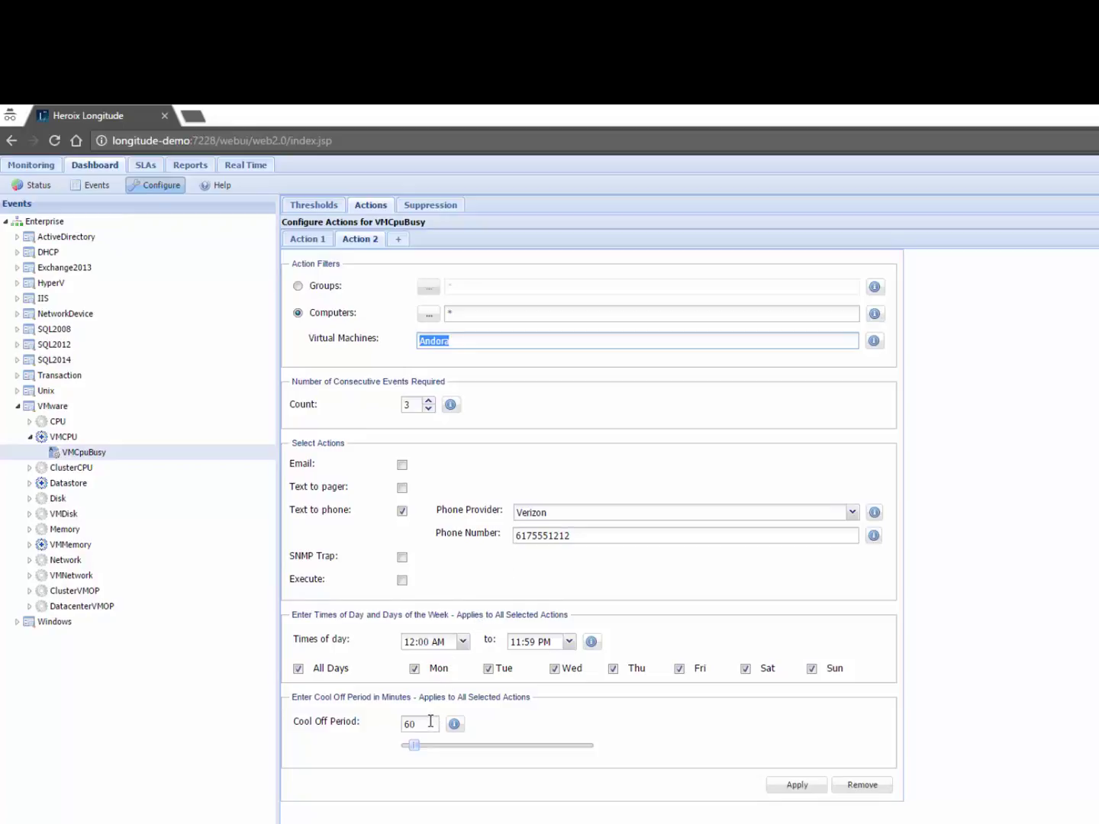
- Show VMCpuBusy's thresholds and select the VMCPUUsagePctMax global value of 80
{"action": "left_click", "coordinate": [318, 212]}
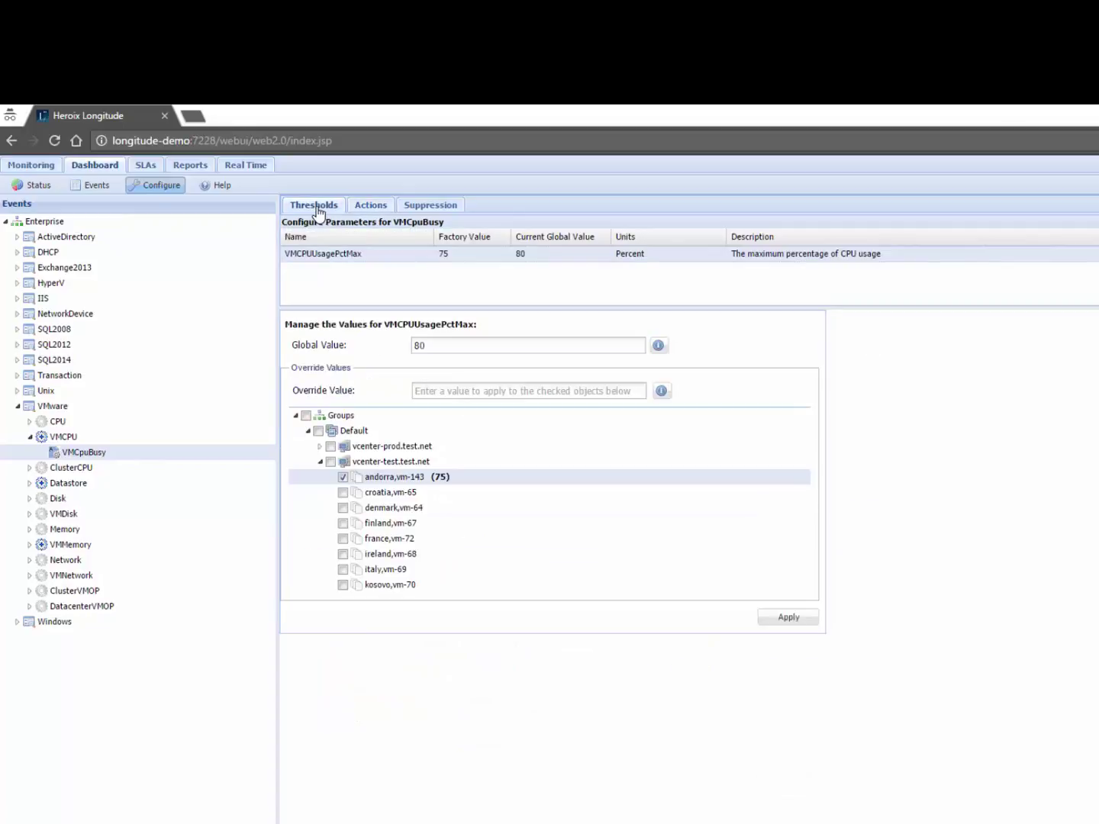
{"action": "left_click_drag", "start_coordinate": [438, 345], "coordinate": [389, 354]}
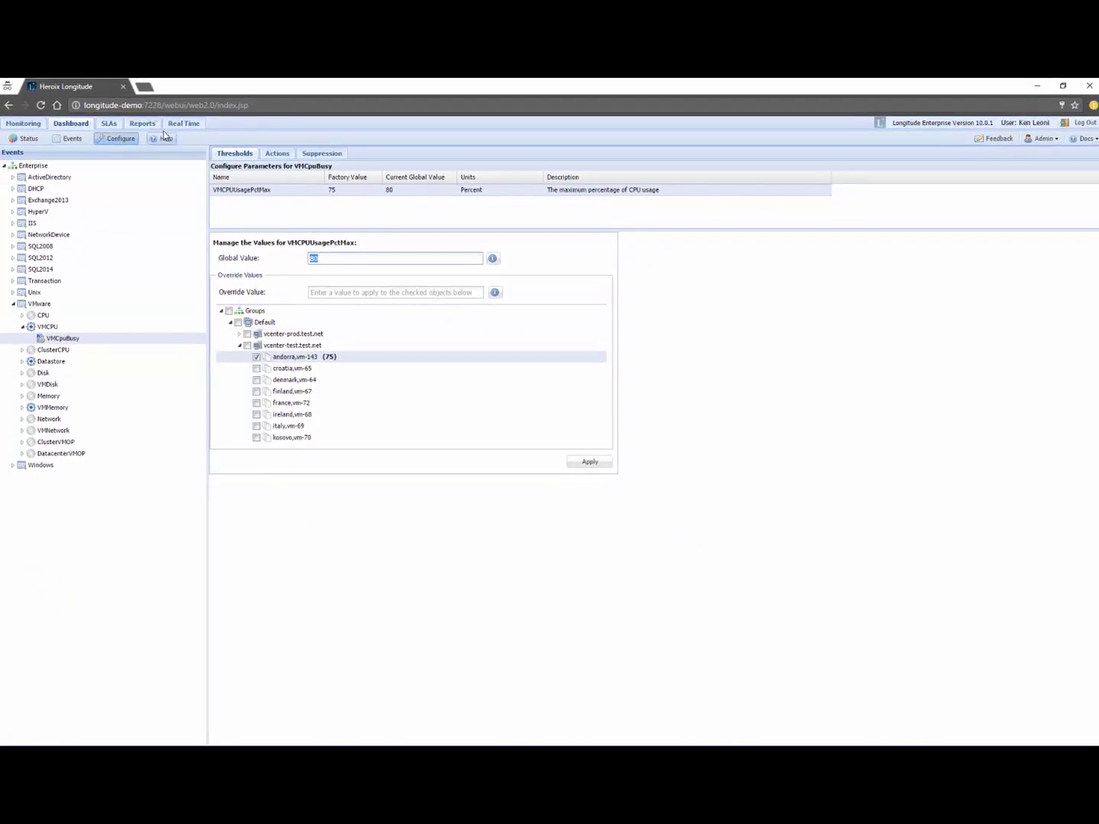
- Generate the VM CPU Pct report for vcenter-test.test.net and chart Andorra's CPU on 01/04/2017
{"action": "left_click", "coordinate": [142, 123]}
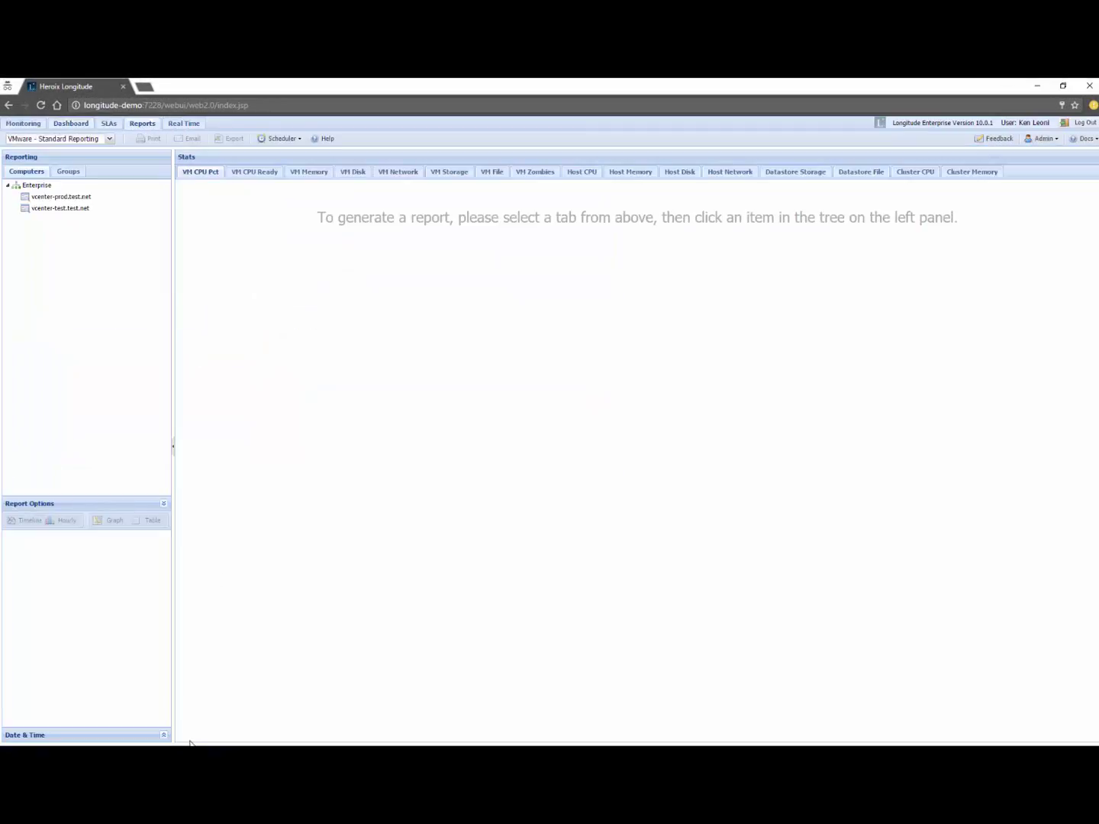
{"action": "left_click", "coordinate": [164, 735]}
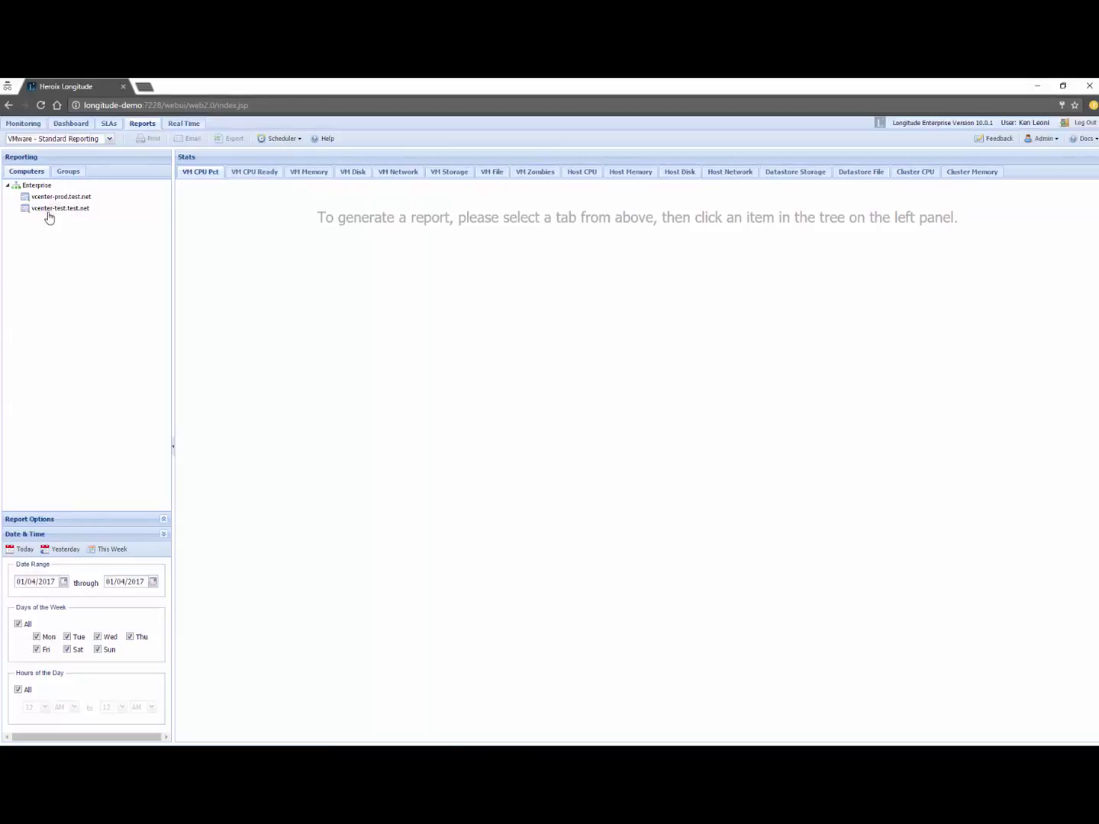
{"action": "left_click", "coordinate": [49, 212]}
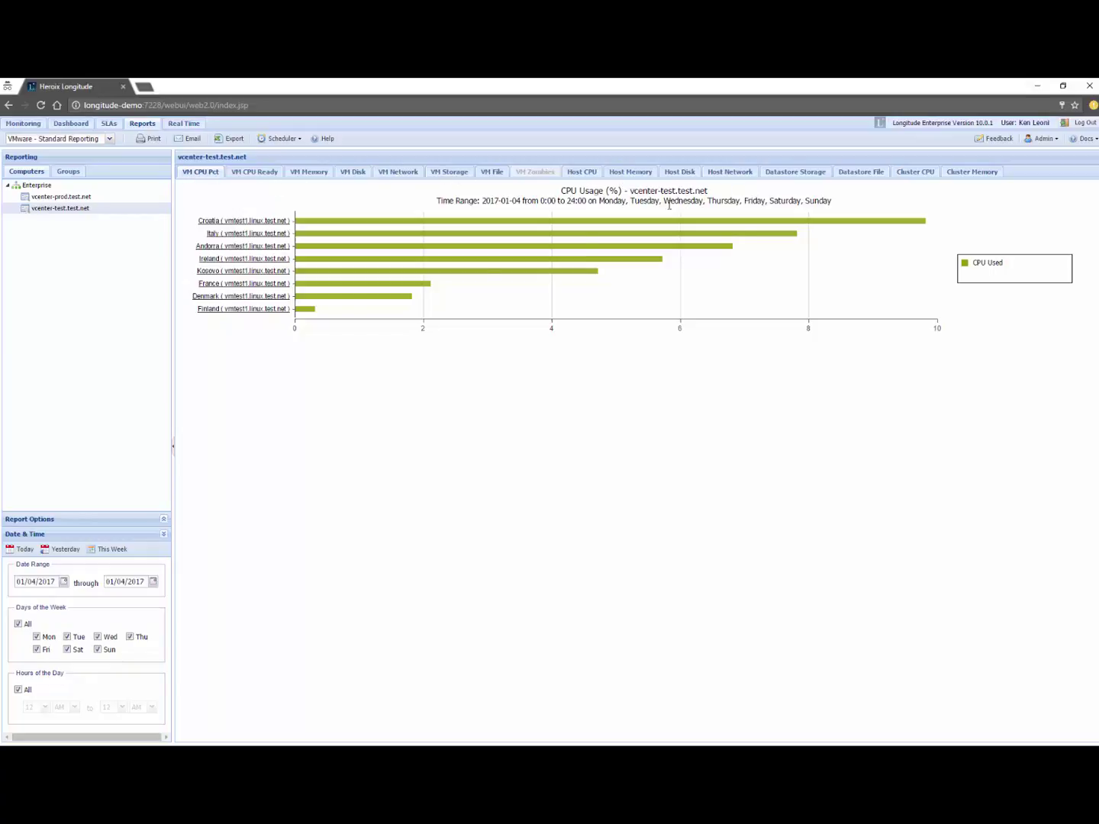
{"action": "left_click", "coordinate": [231, 253]}
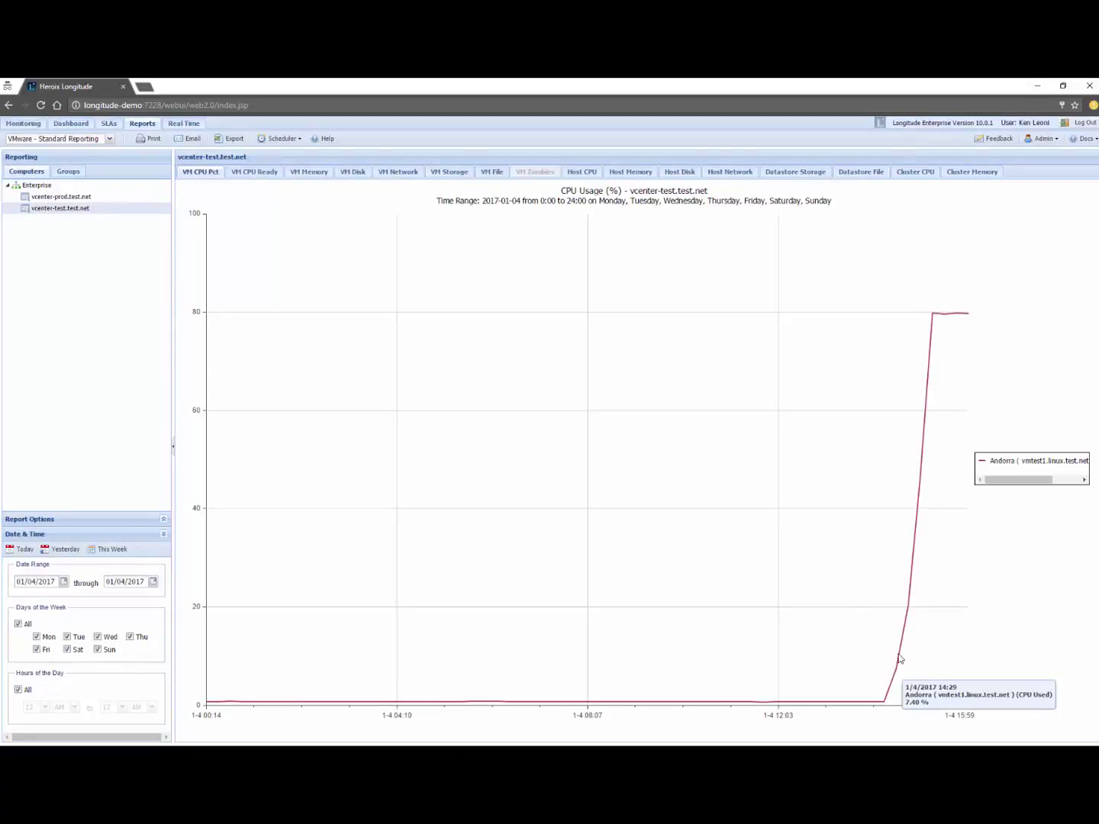
{"action": "mouse_move", "coordinate": [967, 316]}
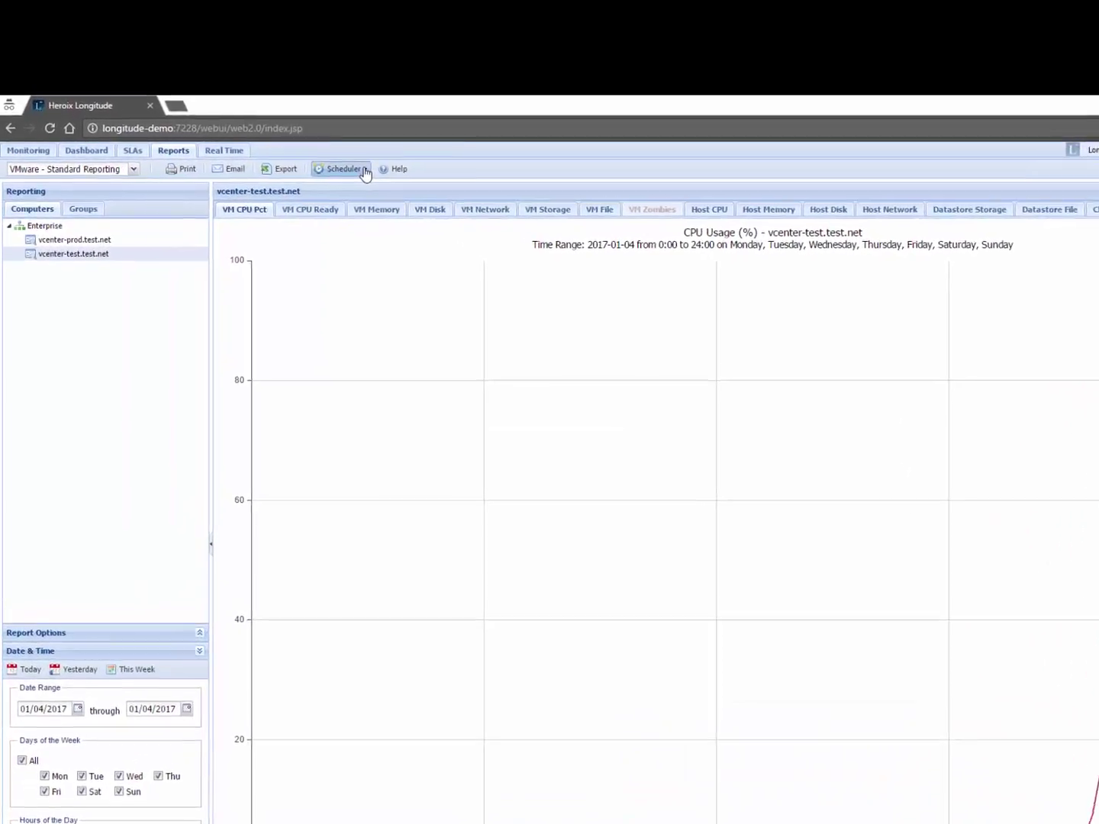
- Look at the scheduling options, then drop down the list of available report types
{"action": "left_click", "coordinate": [365, 173]}
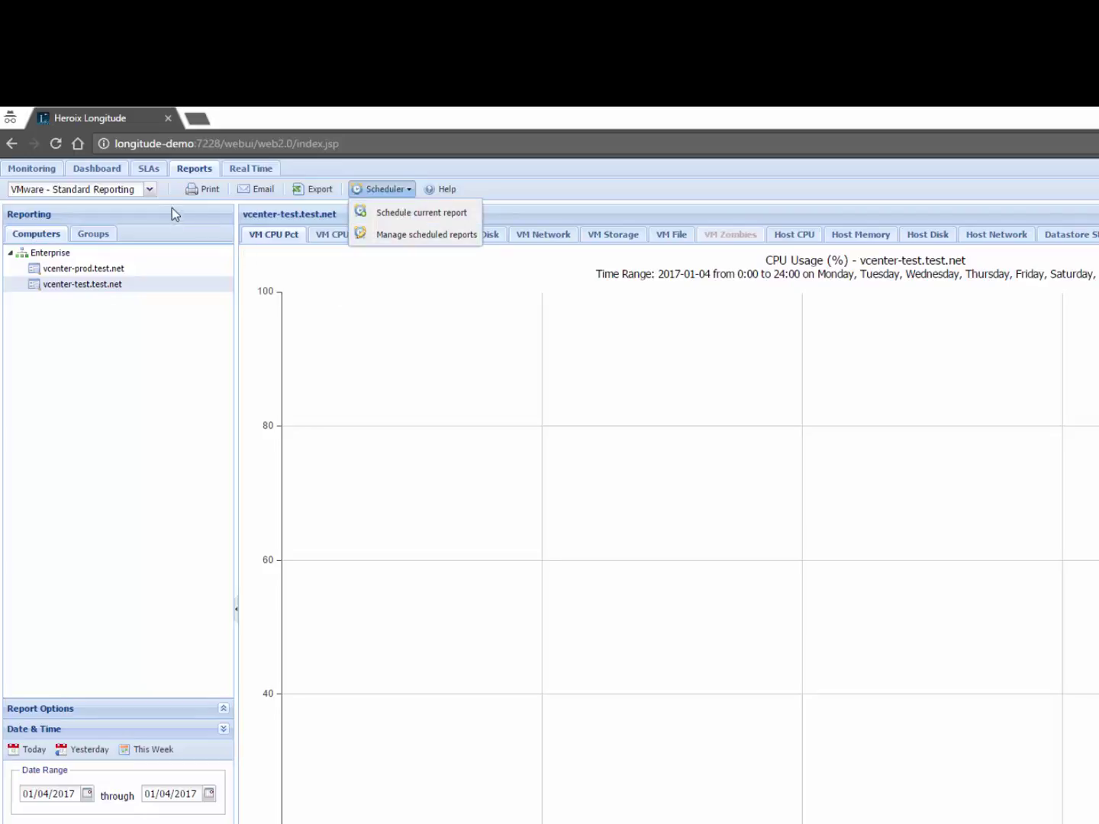
{"action": "left_click", "coordinate": [151, 190]}
{"action": "left_click", "coordinate": [150, 192]}
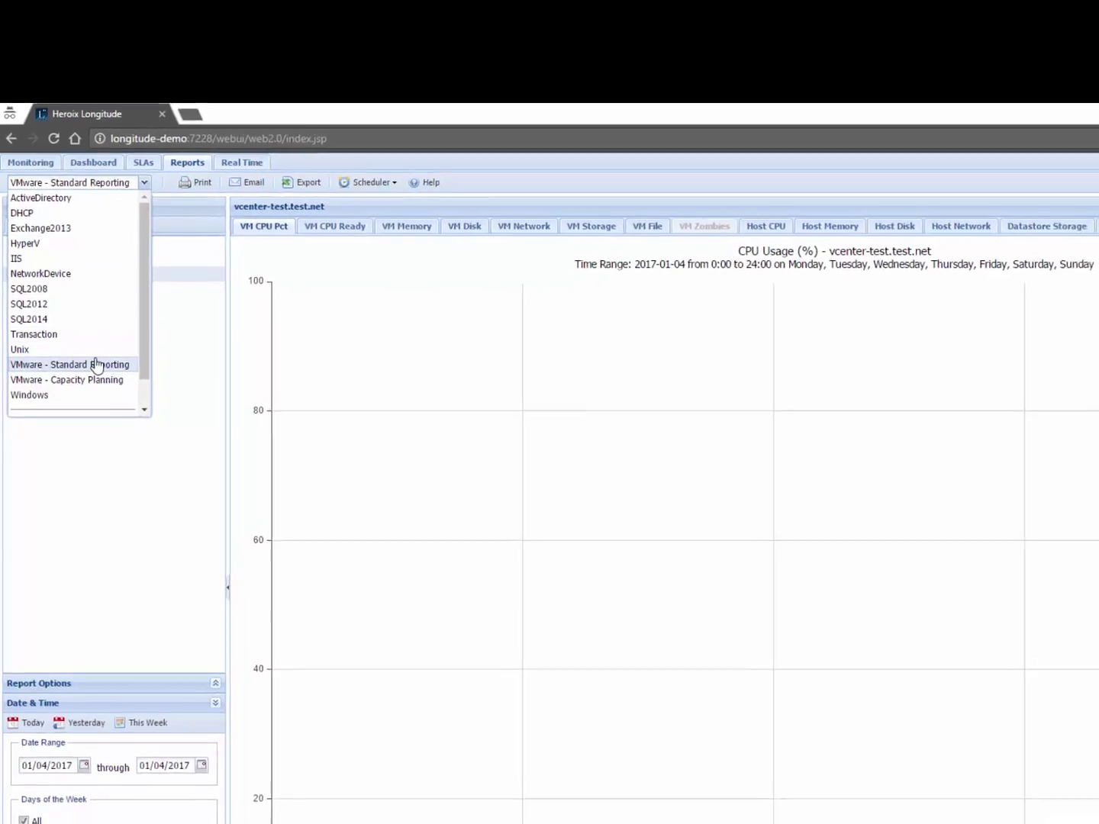
- Switch to VMware - Capacity Planning and chart CPU usage (MHz) for vmtest1.linux.test.net
{"action": "left_click", "coordinate": [93, 379]}
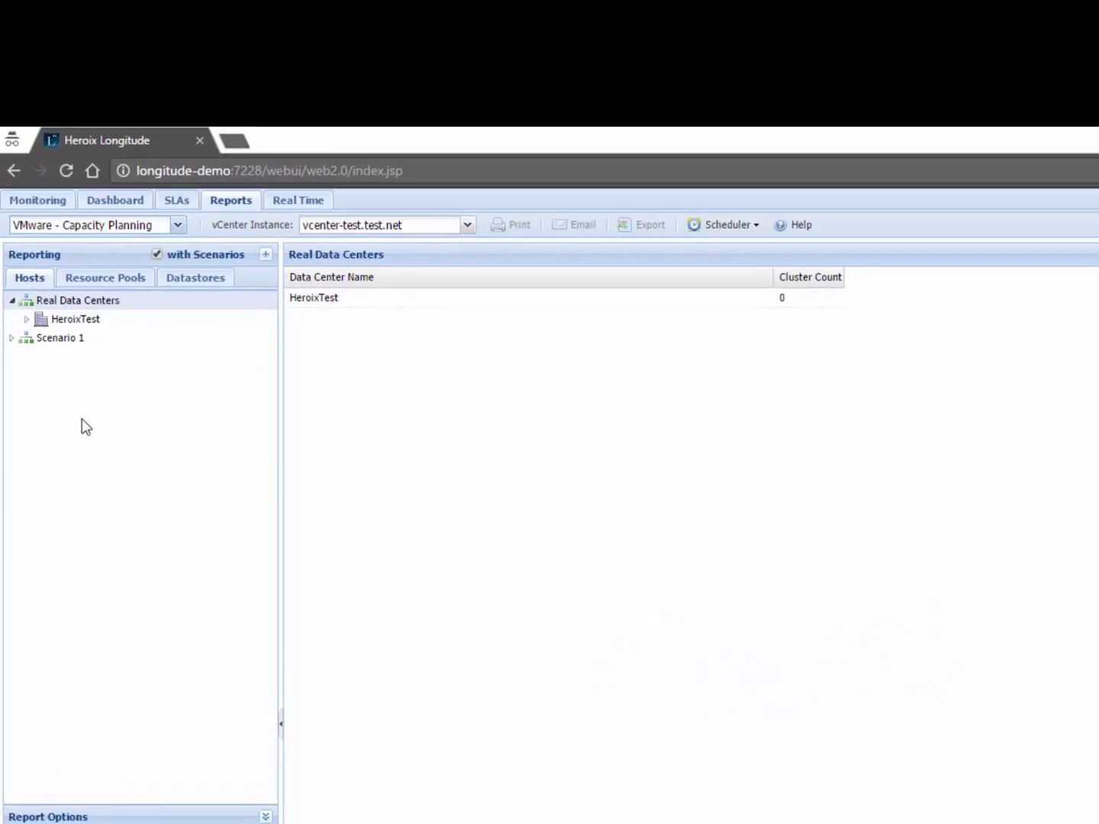
{"action": "left_click", "coordinate": [27, 321]}
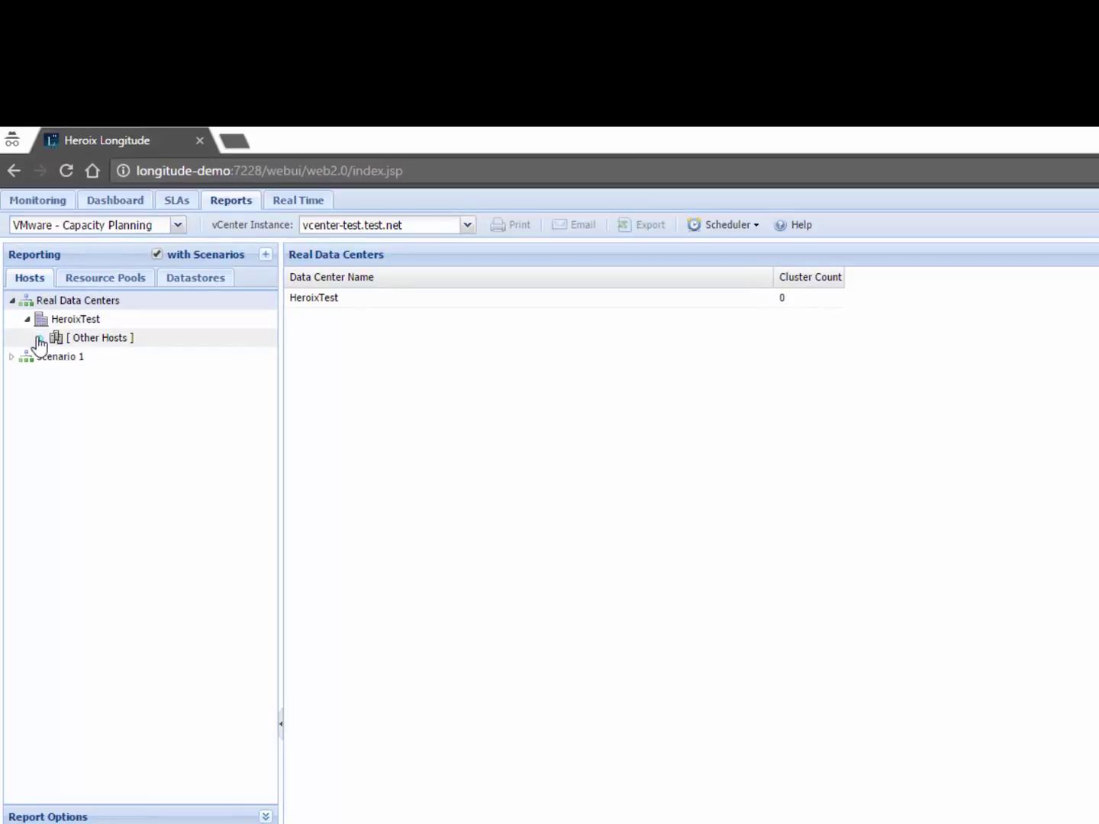
{"action": "left_click", "coordinate": [42, 339]}
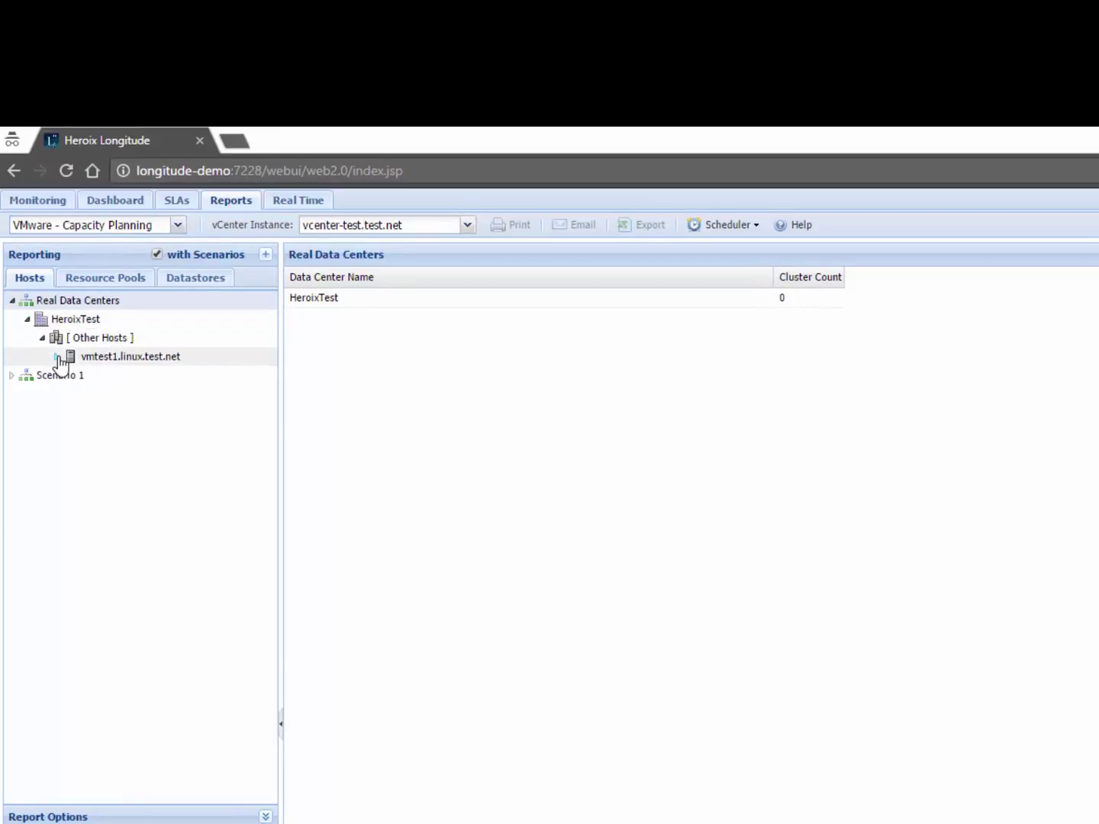
{"action": "left_click", "coordinate": [58, 357]}
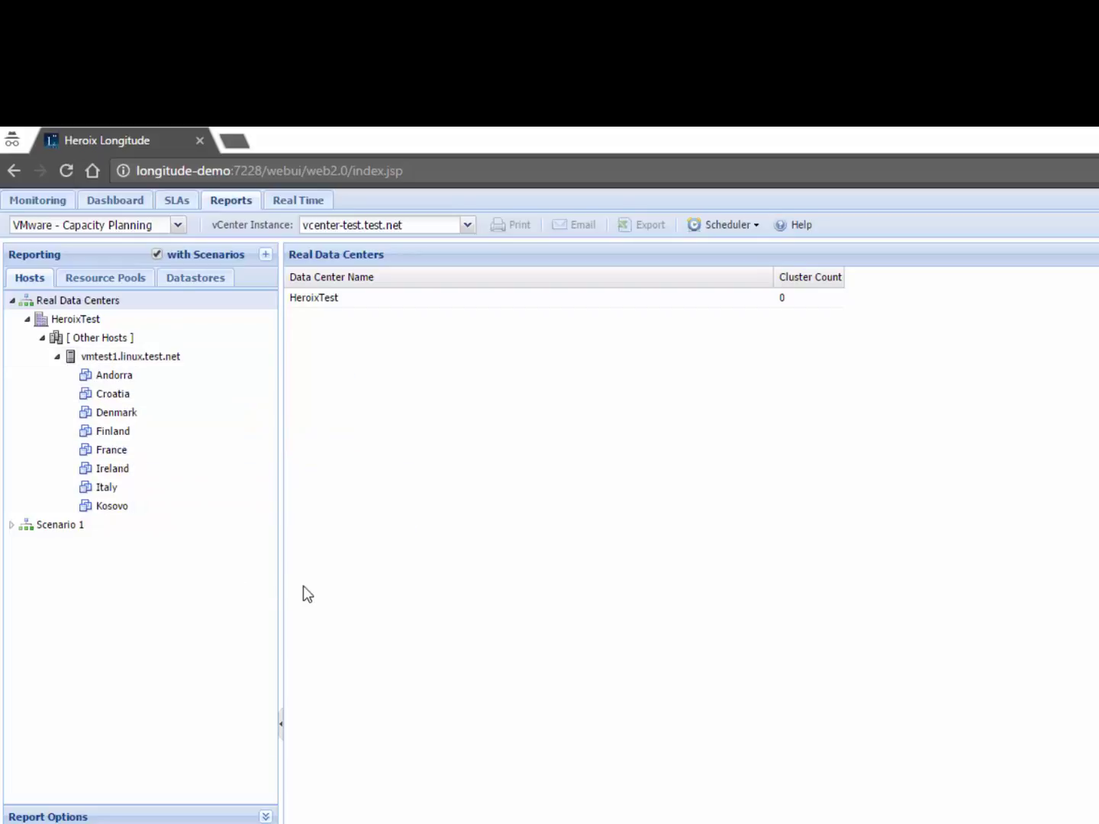
{"action": "left_click", "coordinate": [149, 356]}
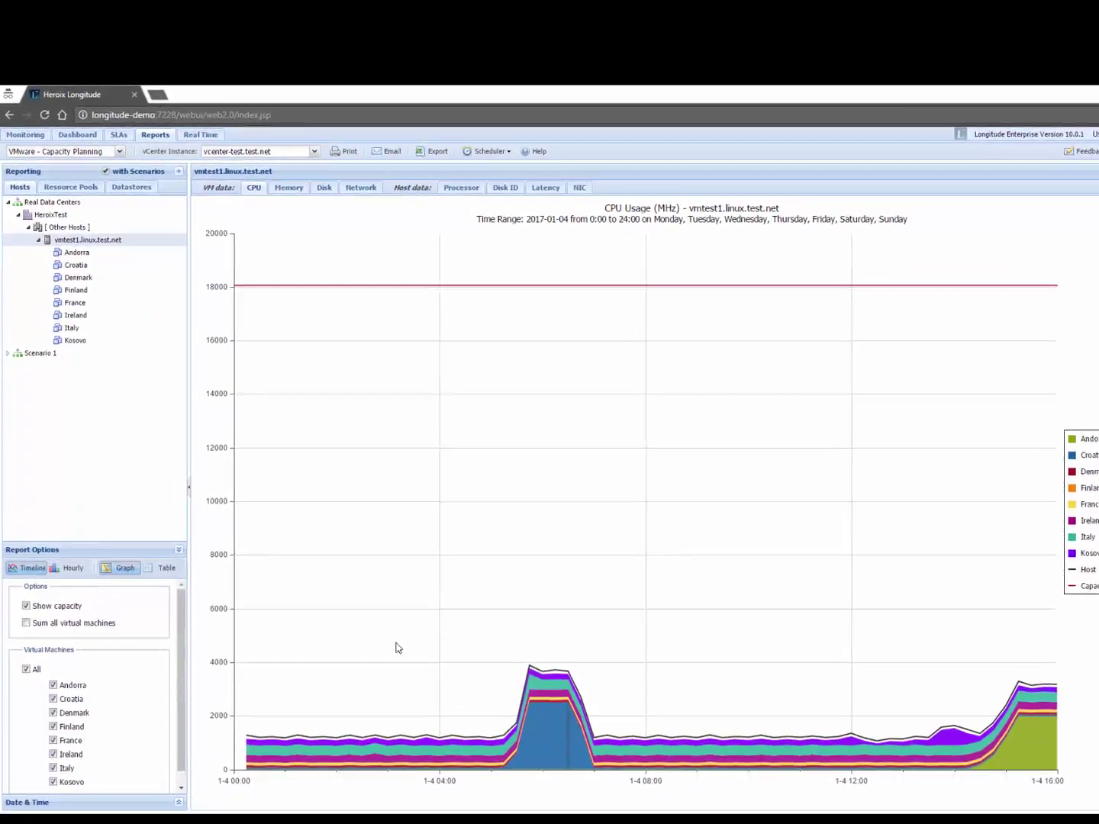
- Expand Scenario 1 down to its vmtest1.linux.test.net host and collapse Real Data Centers
{"action": "left_click", "coordinate": [10, 435]}
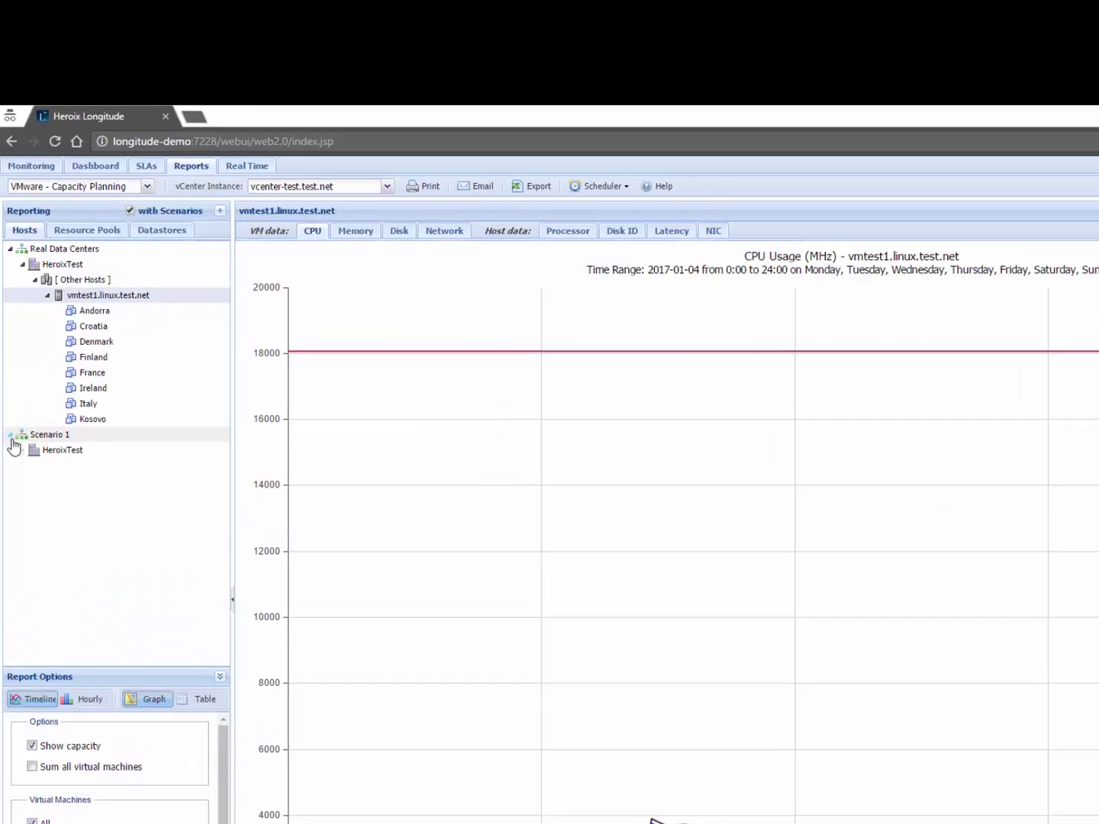
{"action": "left_click", "coordinate": [23, 450]}
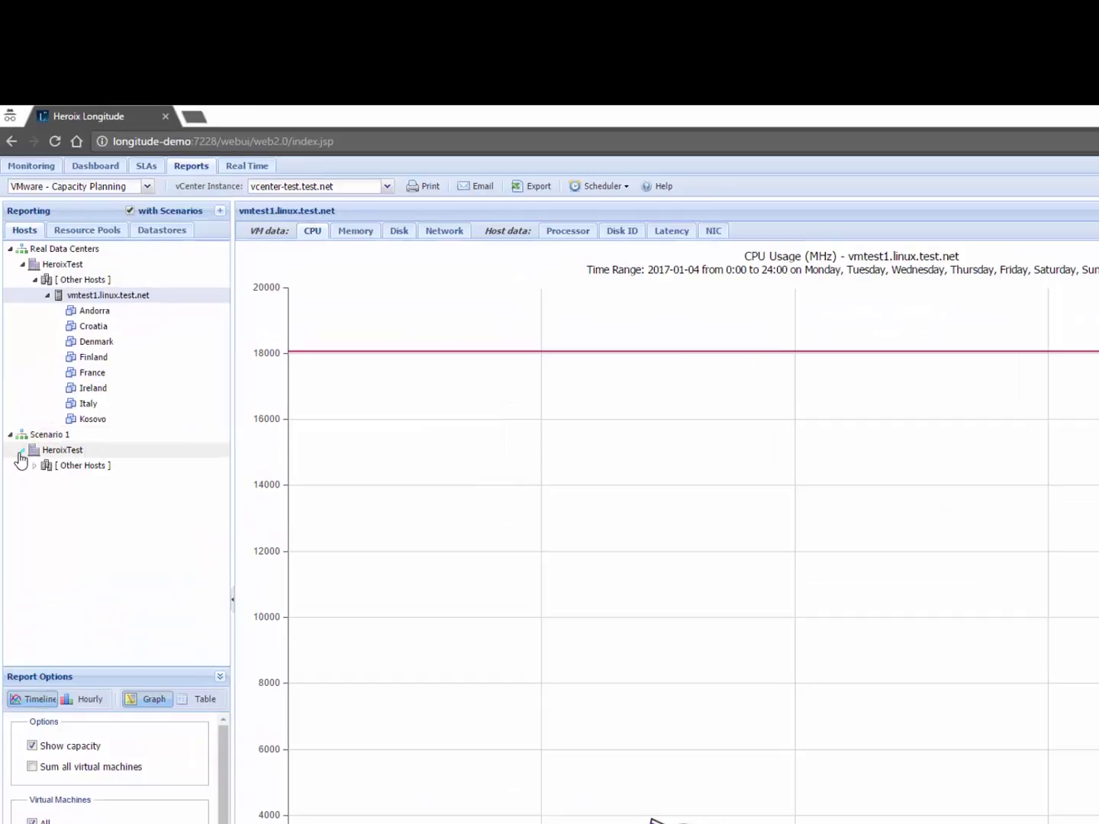
{"action": "left_click", "coordinate": [220, 677]}
{"action": "left_click", "coordinate": [34, 465]}
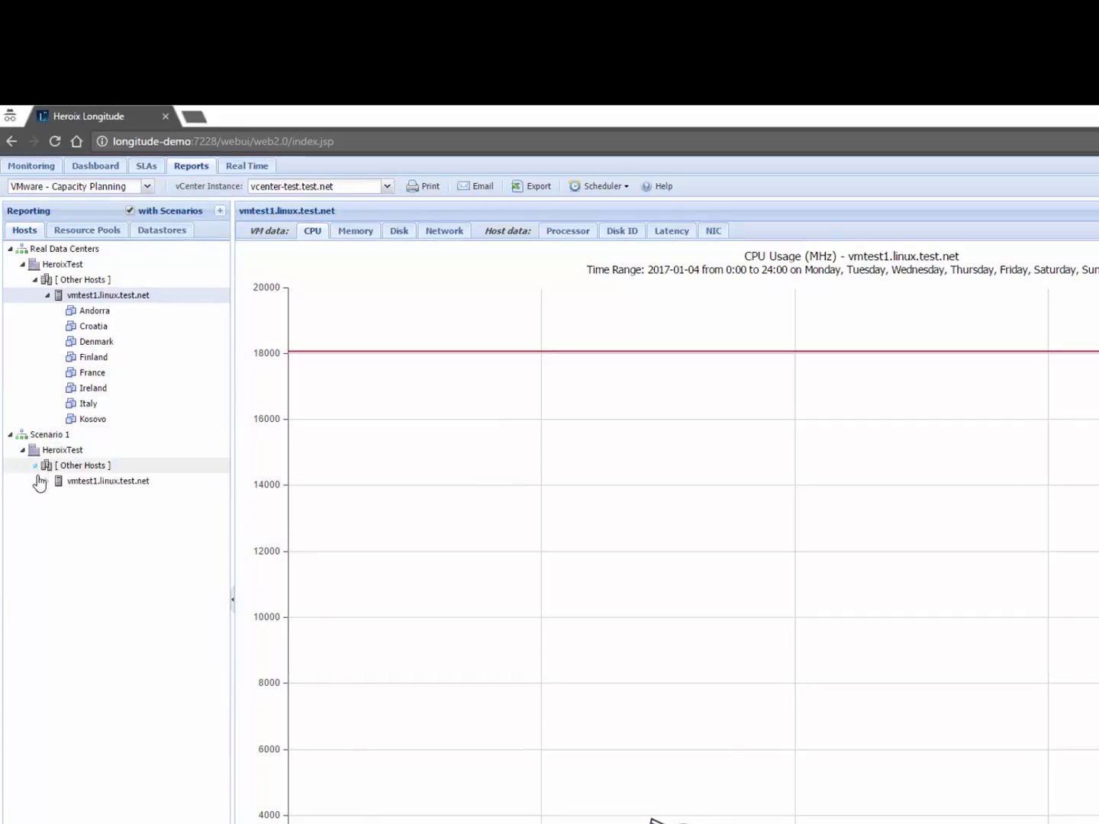
{"action": "left_click", "coordinate": [47, 482]}
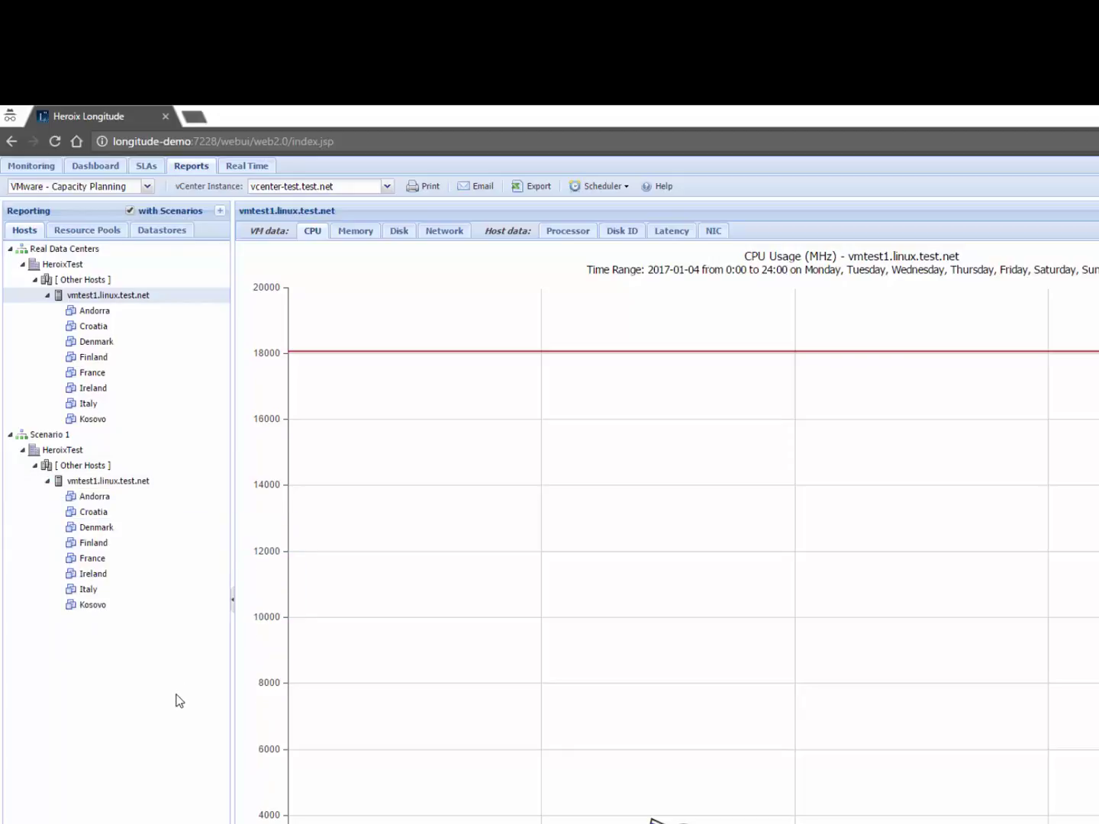
{"action": "mouse_move", "coordinate": [148, 483]}
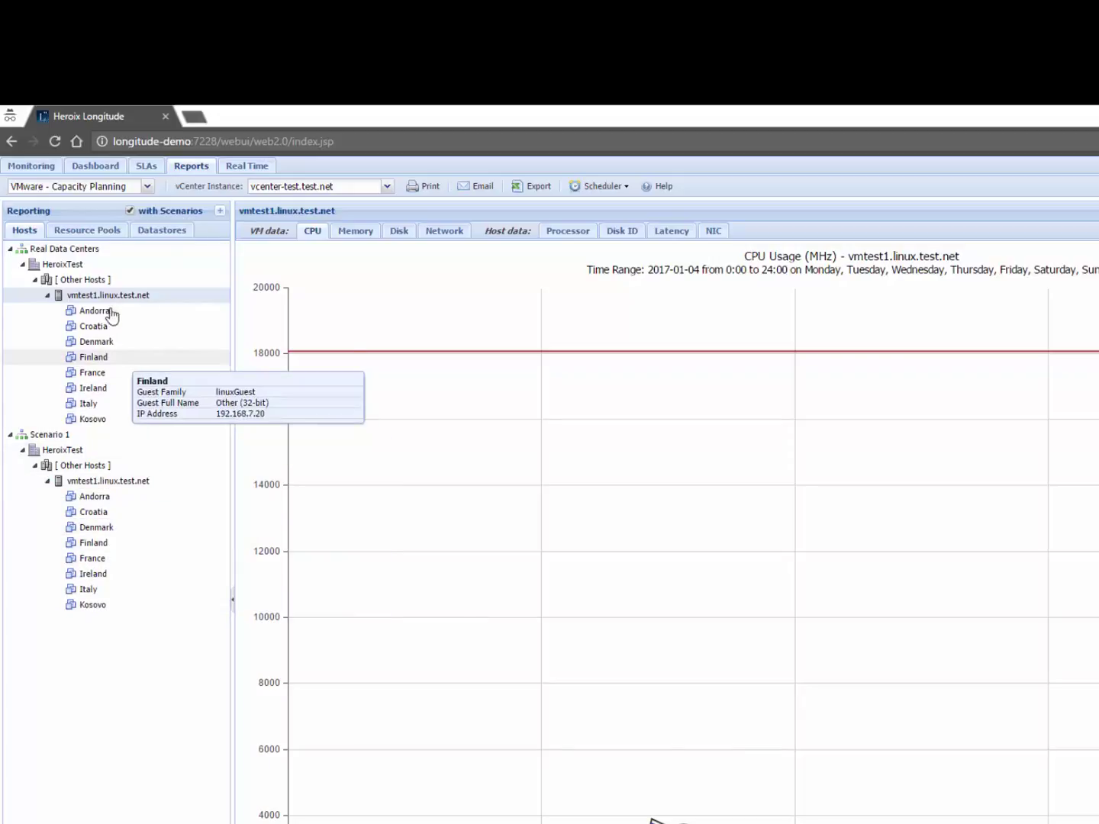
{"action": "left_click", "coordinate": [10, 250]}
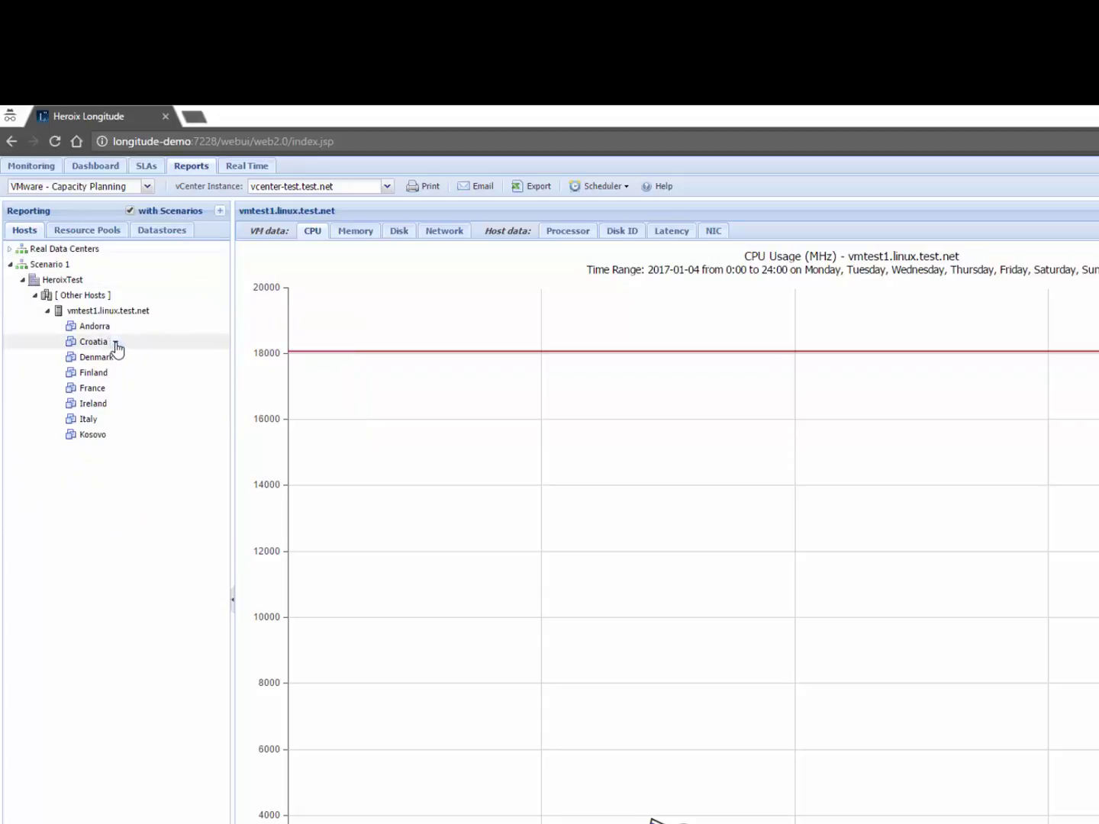
- Clone the Croatia VM with 10 copies, creating Croatia (01) to (10)
{"action": "left_click", "coordinate": [114, 343]}
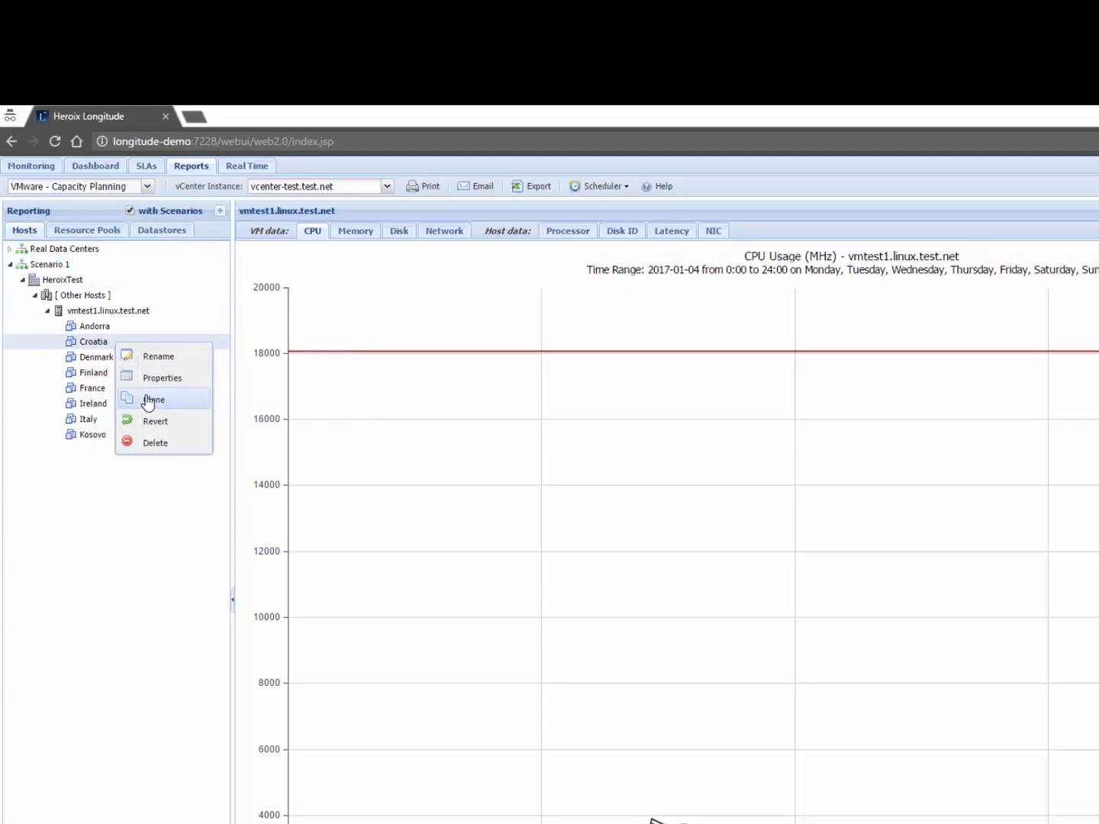
{"action": "left_click", "coordinate": [149, 400]}
{"action": "left_click", "coordinate": [677, 586]}
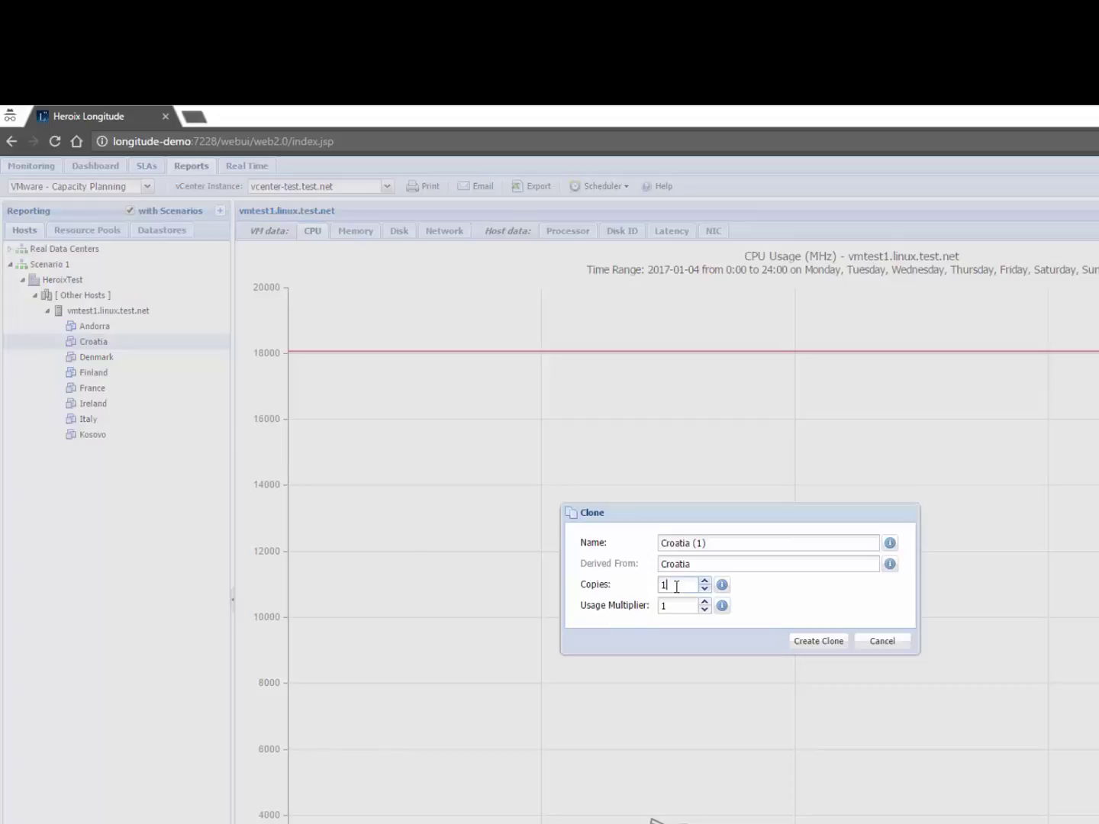
{"action": "type", "text": "0"}
{"action": "left_click", "coordinate": [830, 648]}
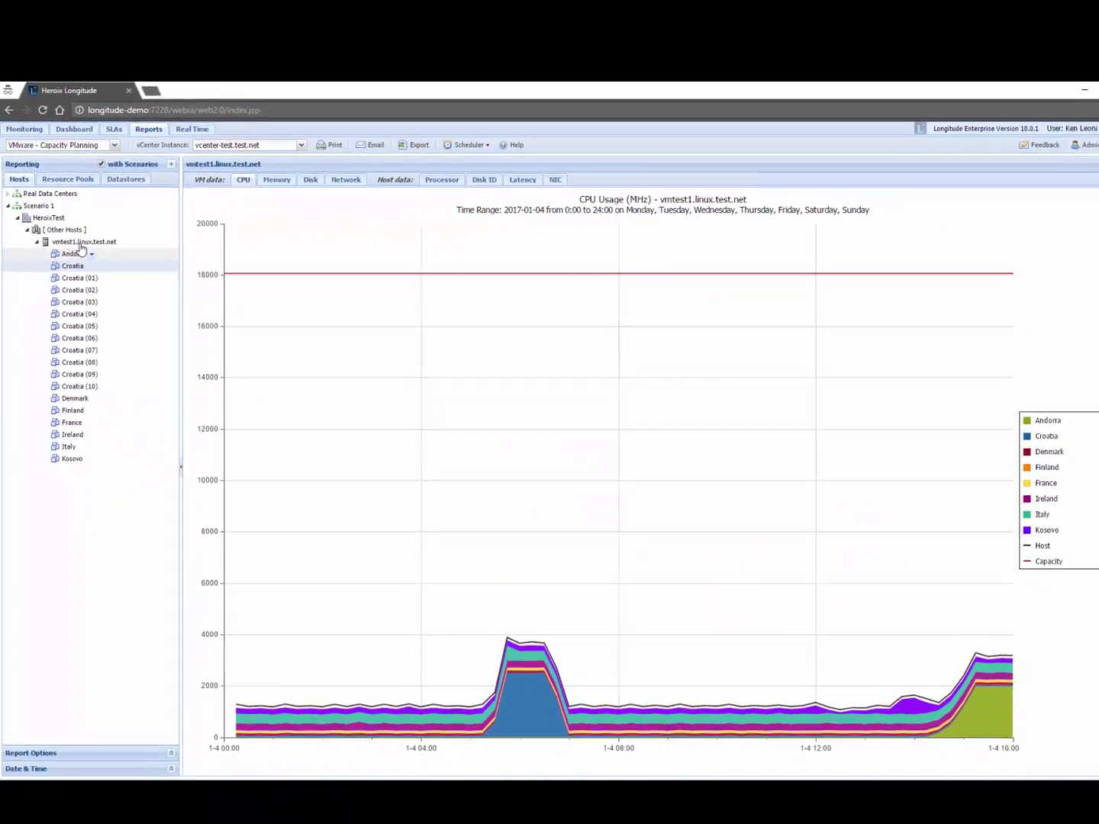
- Set vmtest1.linux.test.net's CPU multiplier to 2, raising its capacity to about 36,000 MHz
{"action": "left_click", "coordinate": [79, 242]}
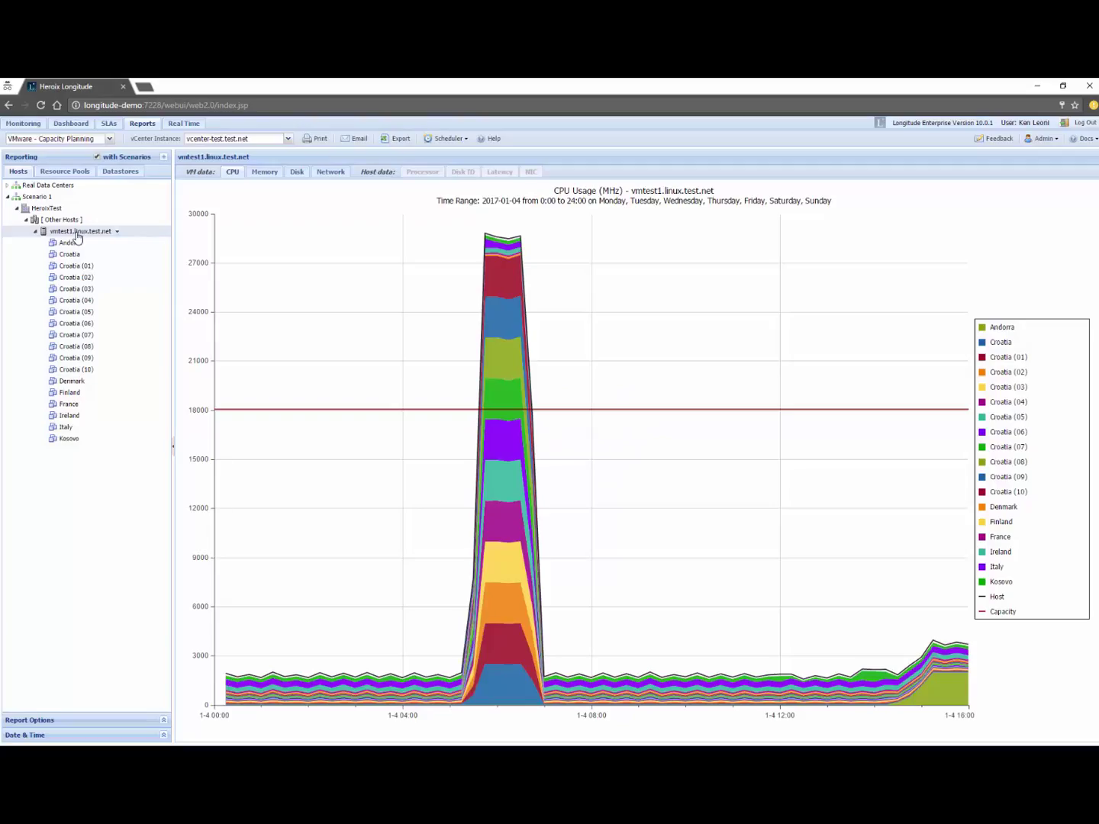
{"action": "mouse_move", "coordinate": [619, 412]}
{"action": "right_click", "coordinate": [116, 233]}
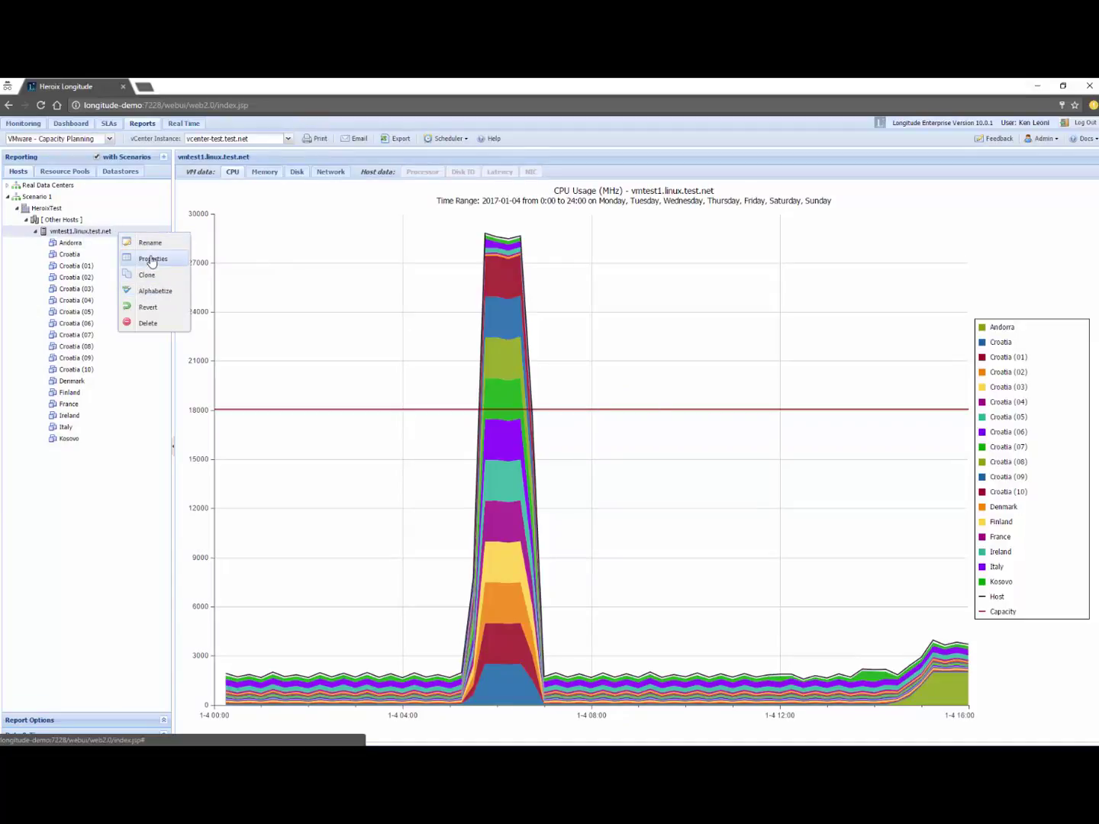
{"action": "left_click", "coordinate": [151, 261]}
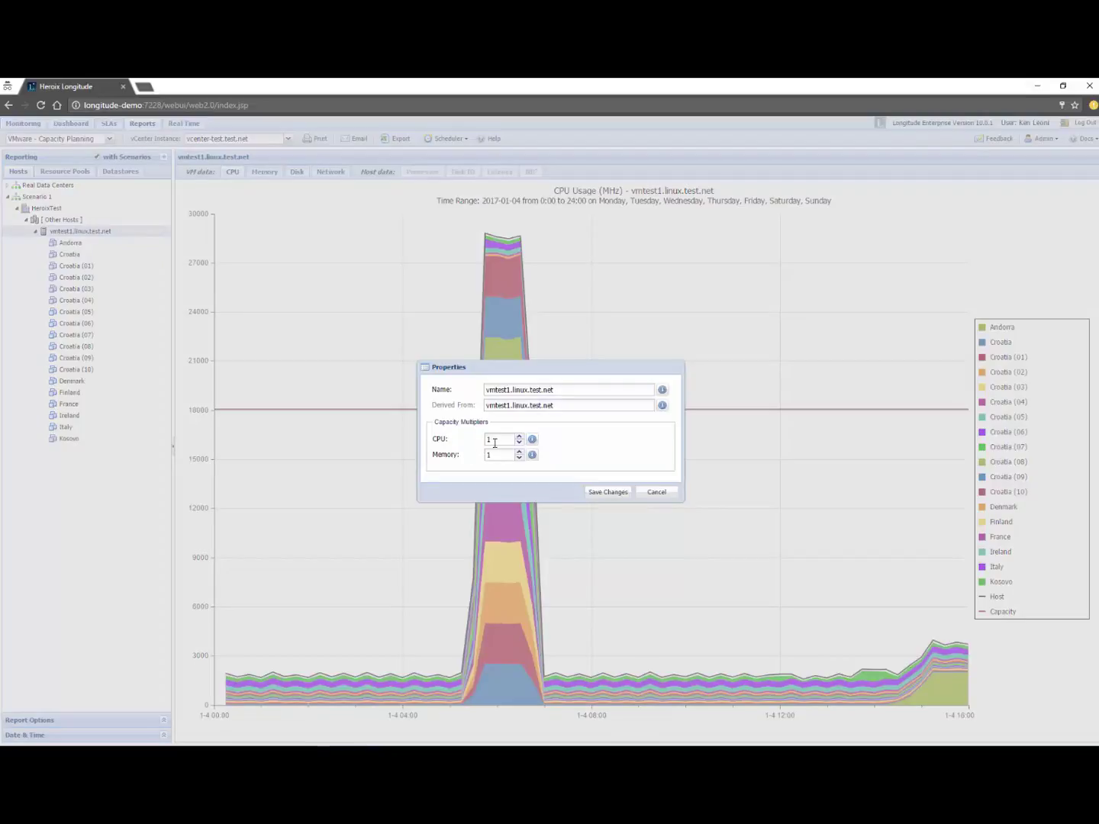
{"action": "left_click", "coordinate": [608, 491]}
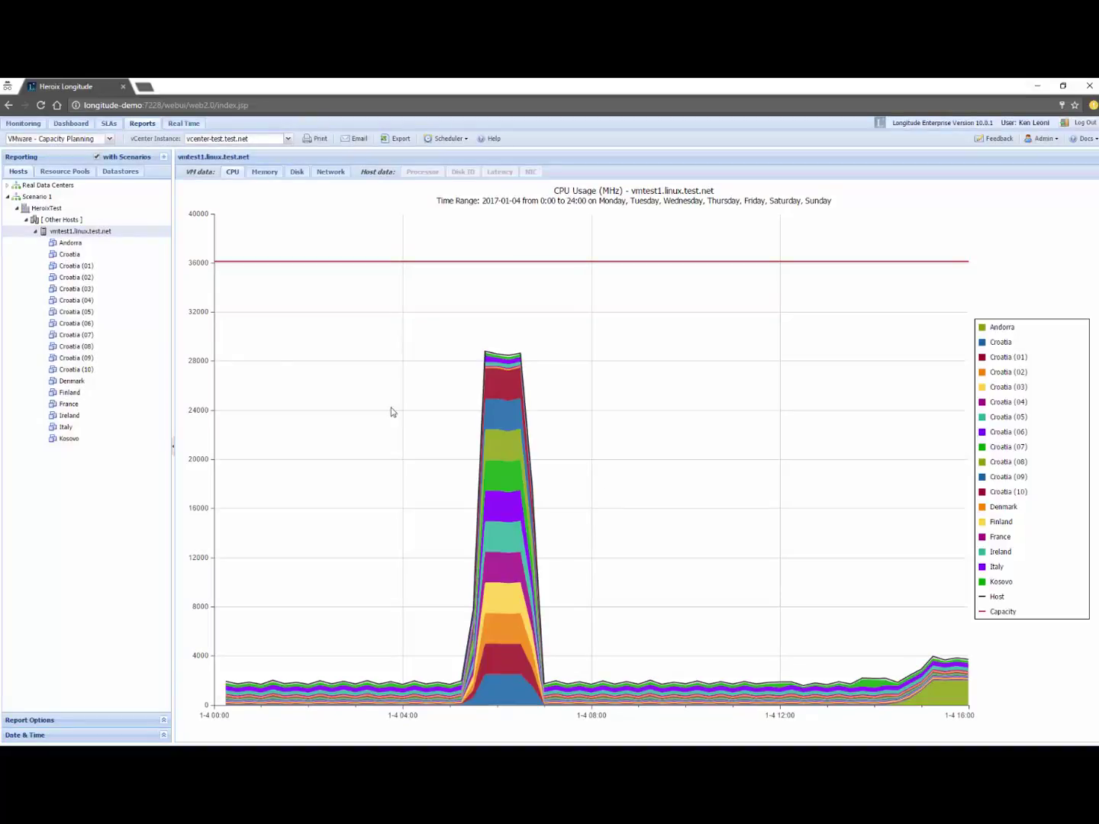
- Clone the scenario host with Include VMs unchecked
{"action": "left_click", "coordinate": [116, 232]}
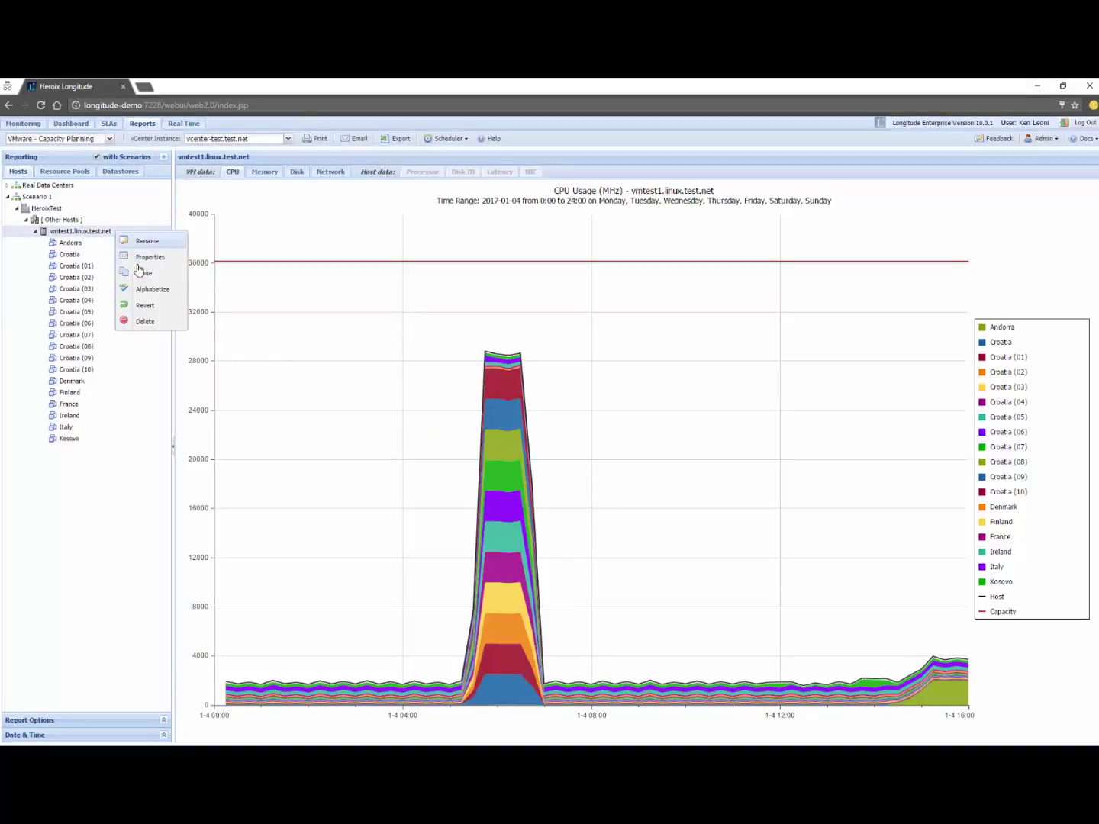
{"action": "left_click", "coordinate": [140, 273]}
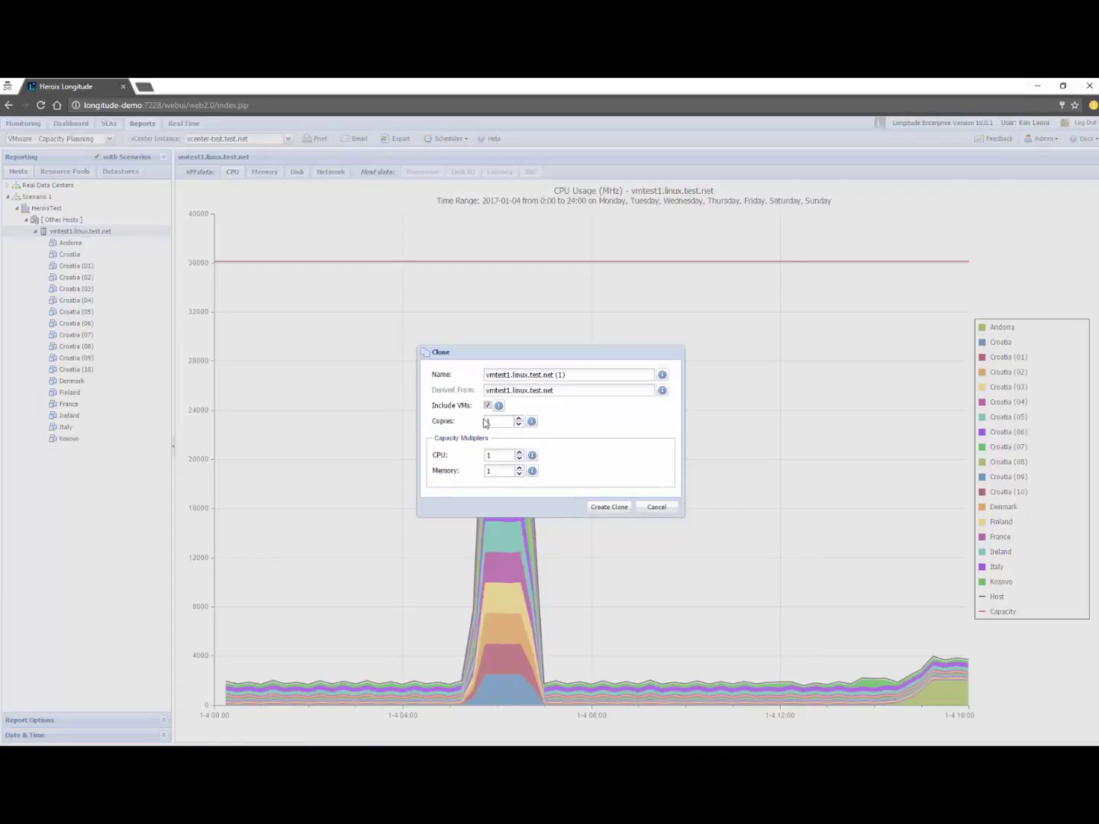
{"action": "left_click", "coordinate": [487, 405]}
{"action": "left_click", "coordinate": [610, 511]}
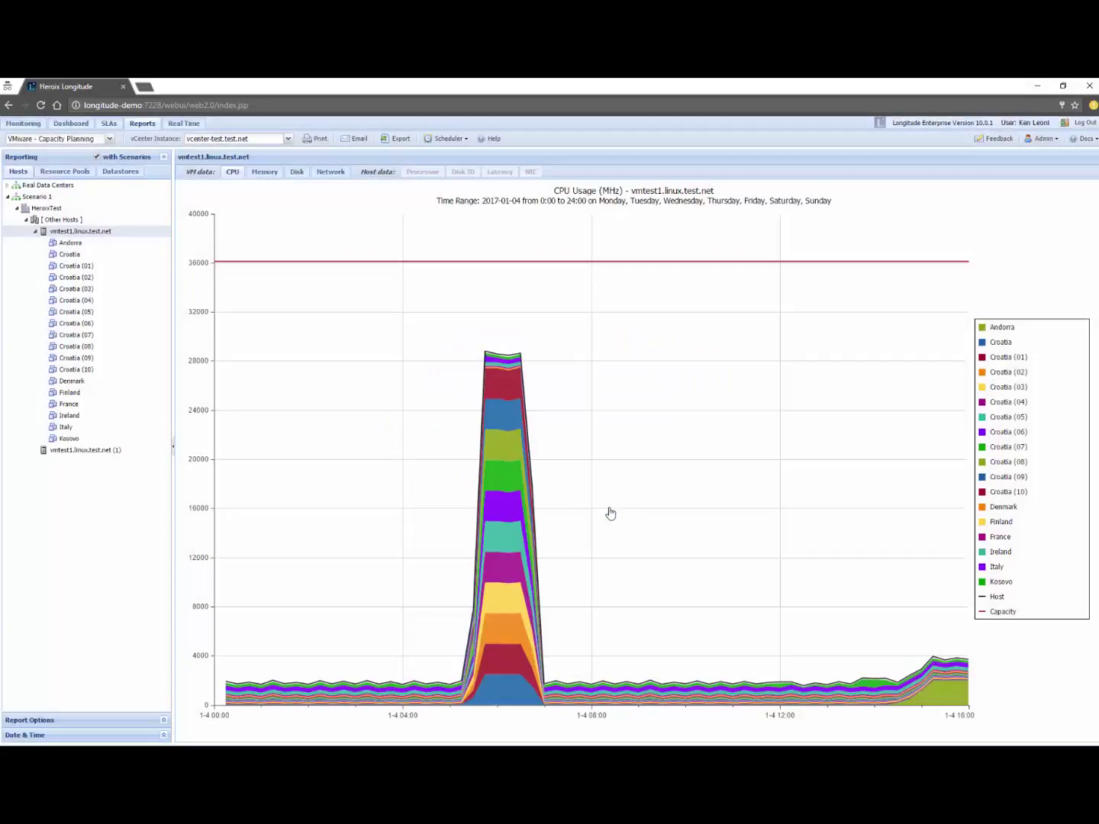
- Move Croatia (01)–(10) onto the new vmtest1.linux.test.net (1) and select that host
{"action": "left_click", "coordinate": [71, 267]}
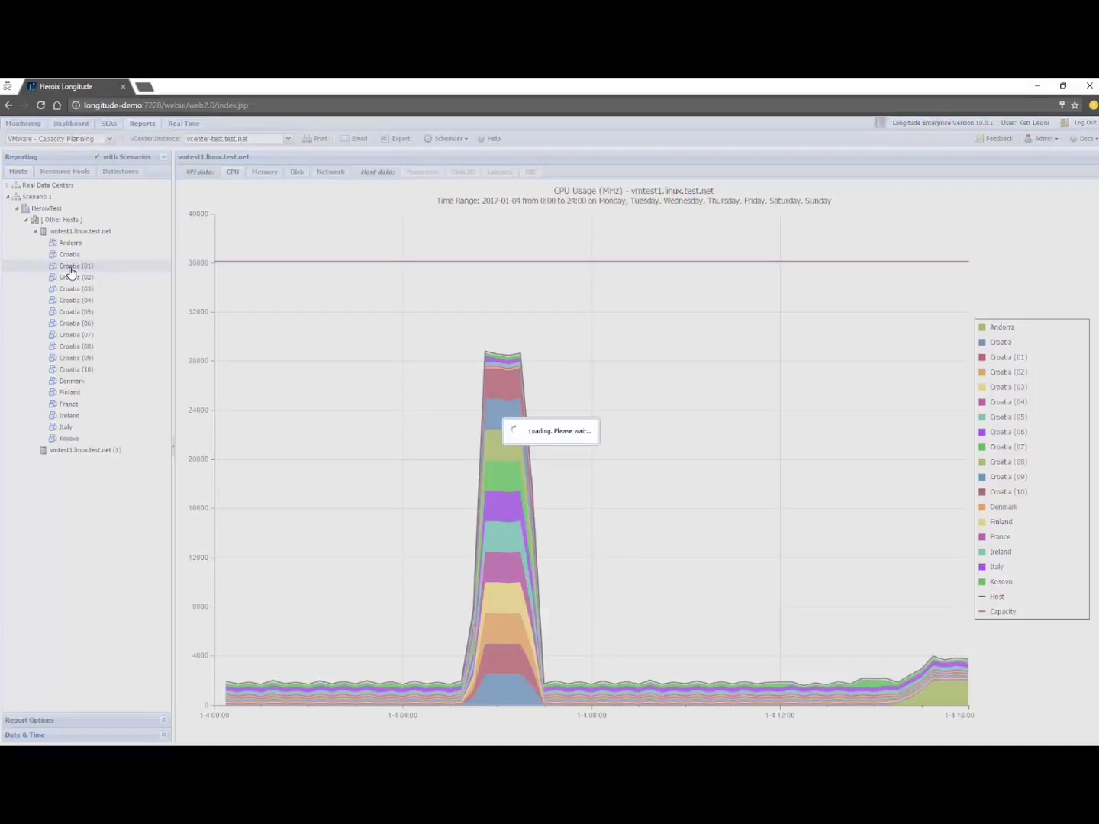
{"action": "left_click", "coordinate": [79, 369], "text": "shift"}
{"action": "left_click_drag", "start_coordinate": [80, 370], "coordinate": [90, 455]}
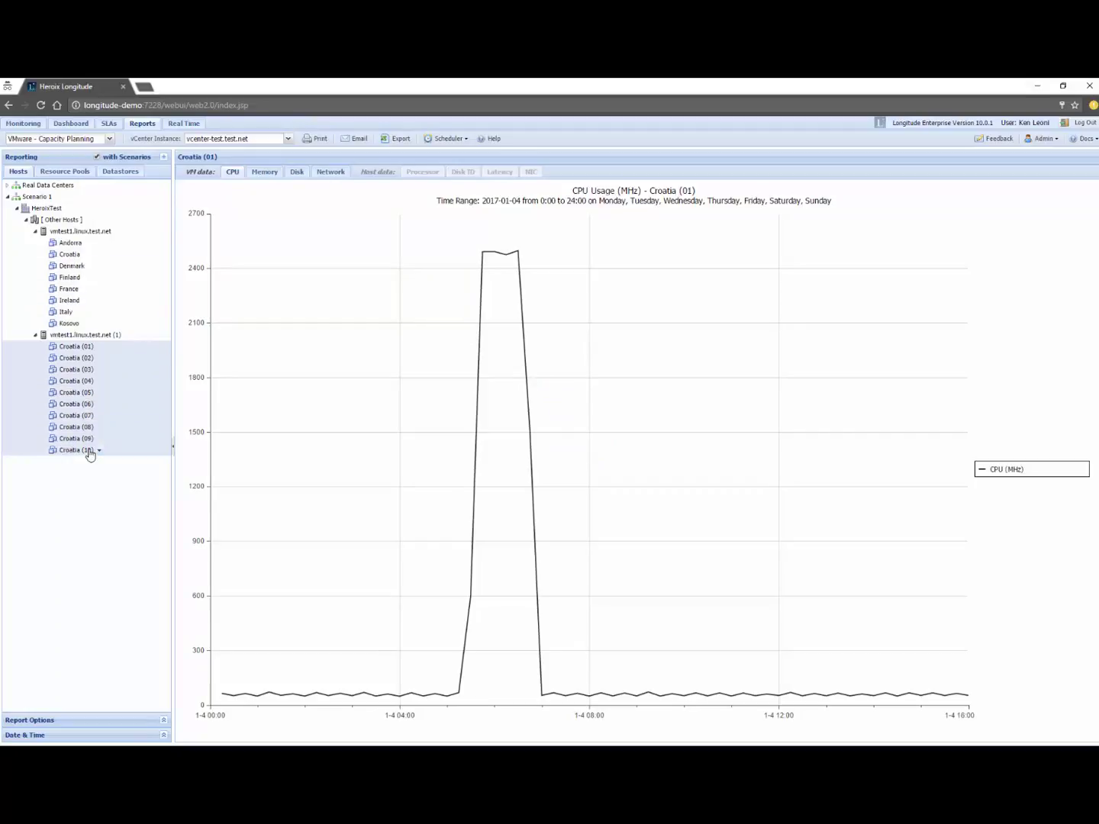
{"action": "left_click", "coordinate": [67, 336]}
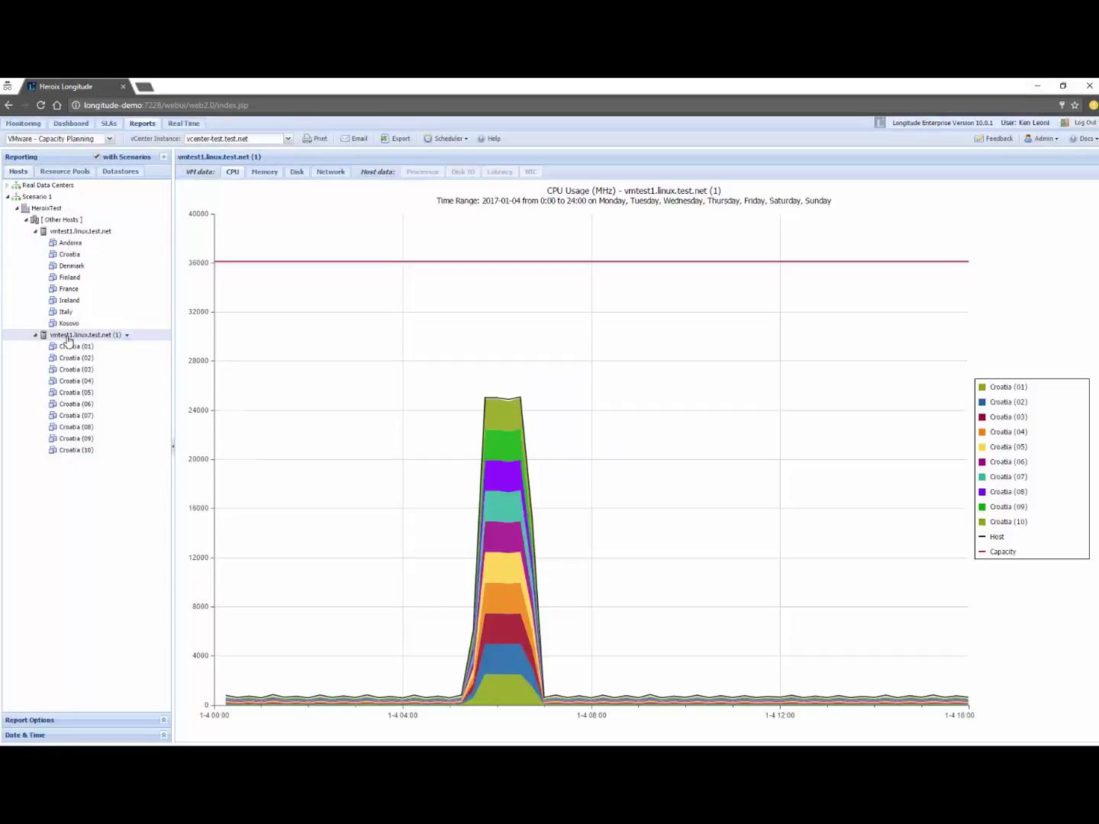
- Inspect vmtest1.linux.test.net (1)'s CPU chart: Croatia clones peak near 20,000 MHz, under ~36,000 MHz capacity
{"action": "mouse_move", "coordinate": [67, 339]}
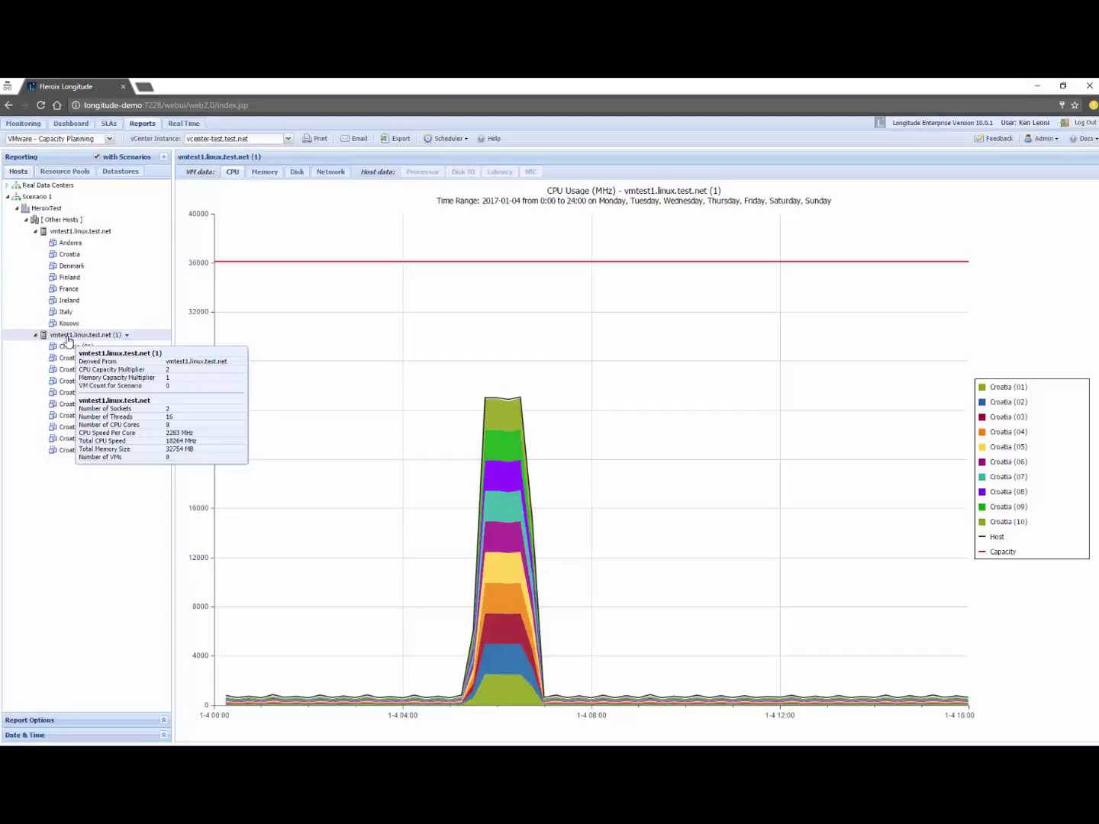